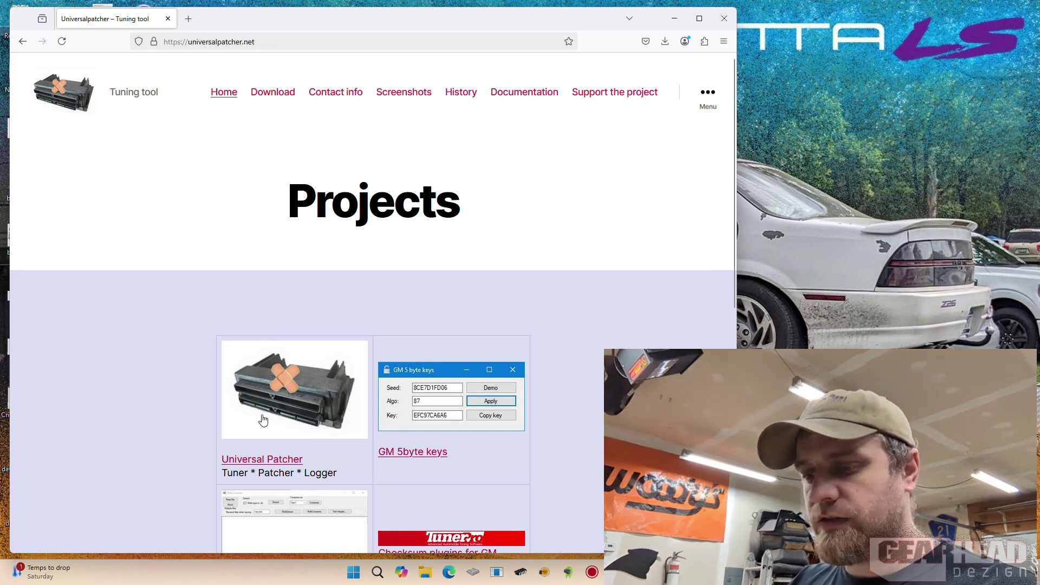
Cancel the duplicate download and reveal the finished UniversalPatcher-Full zip in the Downloads folder
click(274, 96)
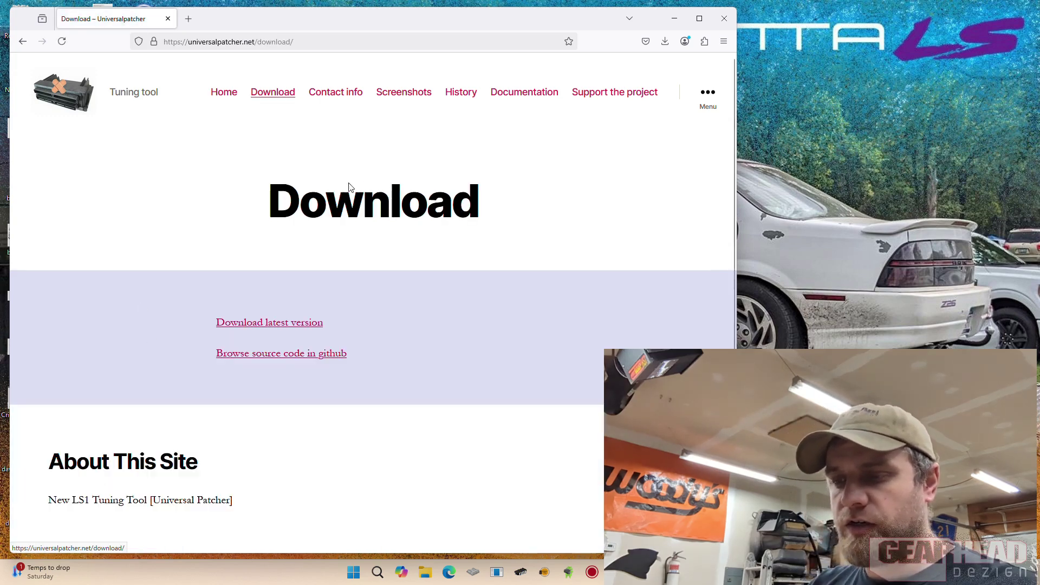
click(264, 324)
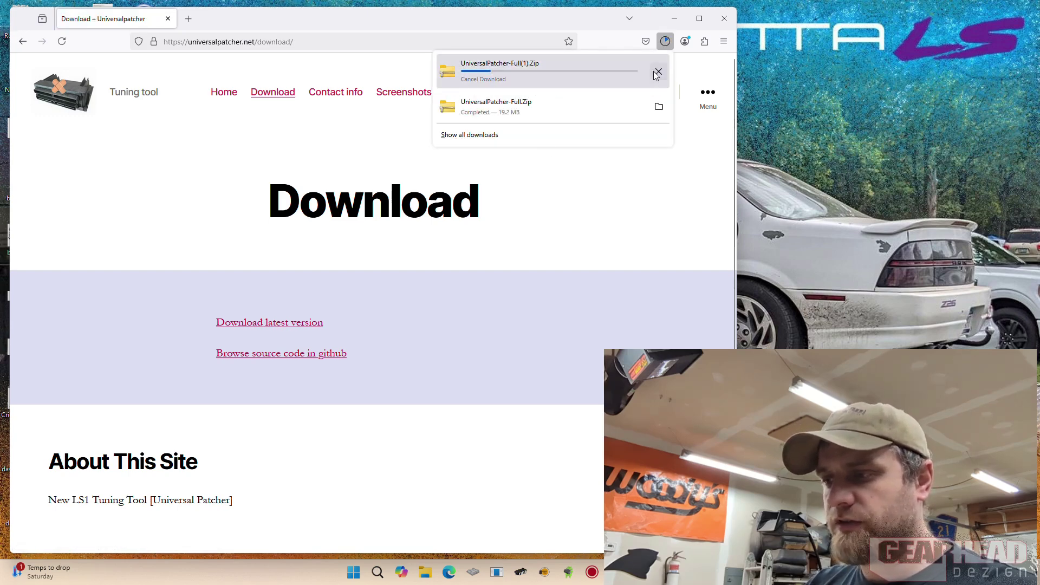
click(657, 73)
click(659, 104)
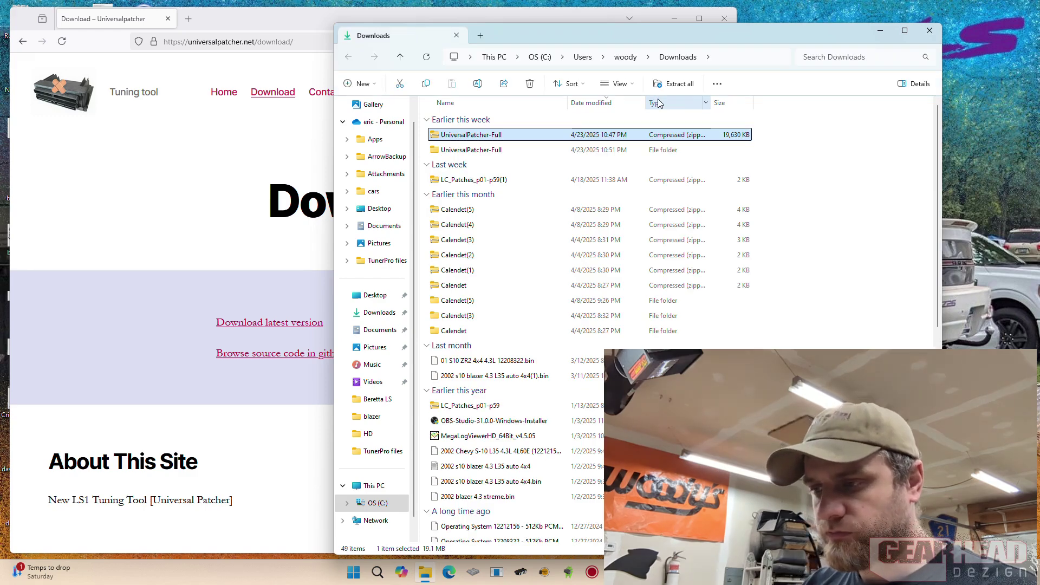
Run the UniversalPatcher application from the extracted UniversalPatcher-Full folder
double_click(467, 150)
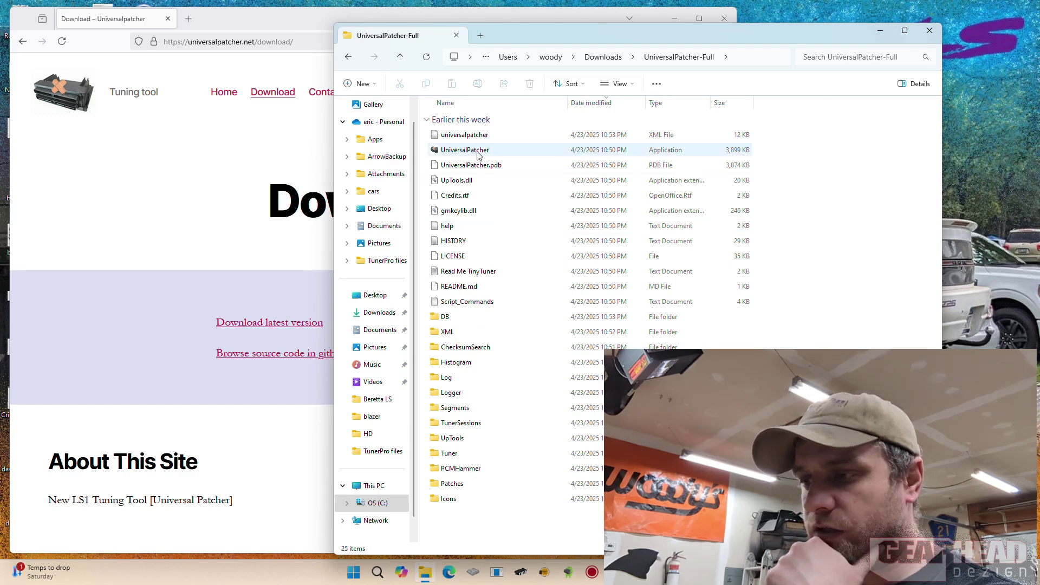
click(453, 152)
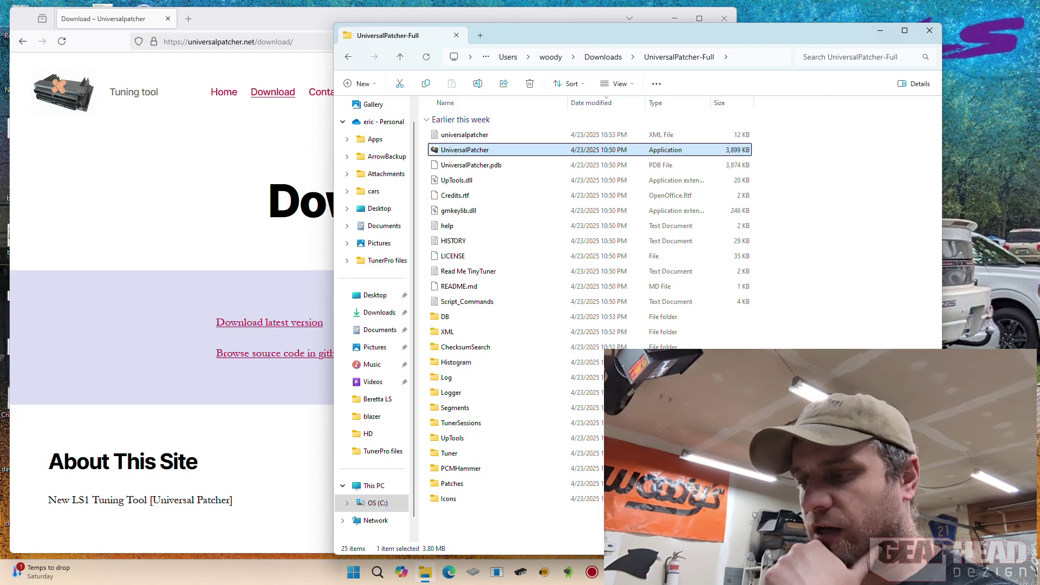
key(Return)
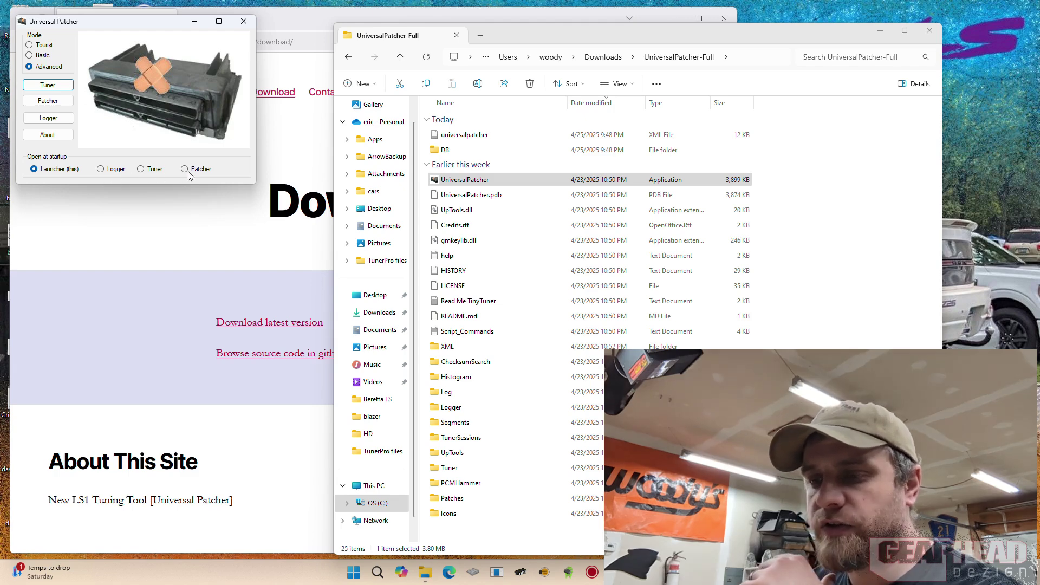
Set the startup choice back to Launcher and open the Tuner window
click(141, 169)
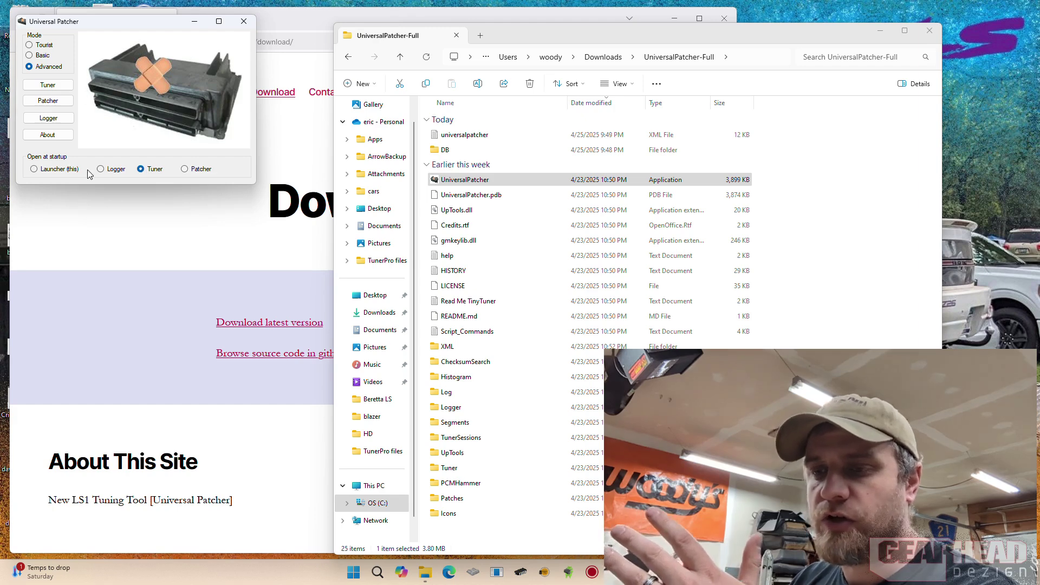
click(36, 169)
click(54, 85)
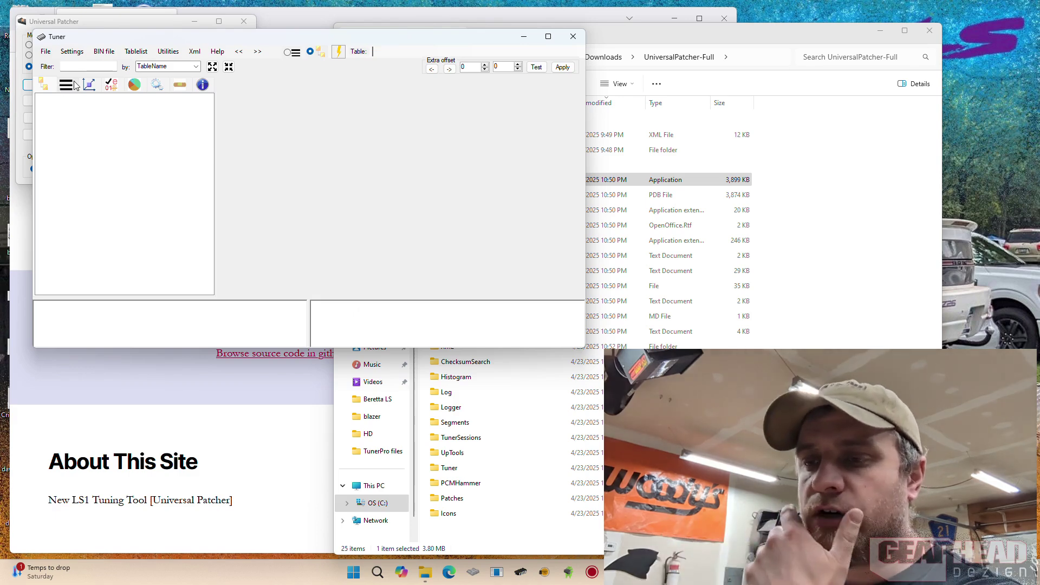
Load 2002_TA_Stick_OS12212156_Stock.bin from the Beretta LS folder into the Tuner
click(46, 51)
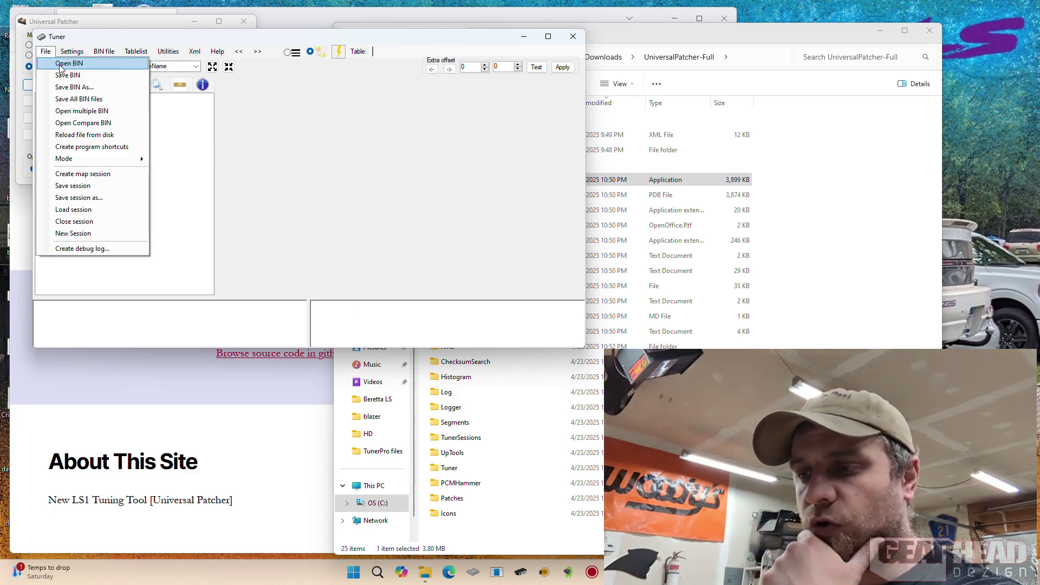
click(62, 69)
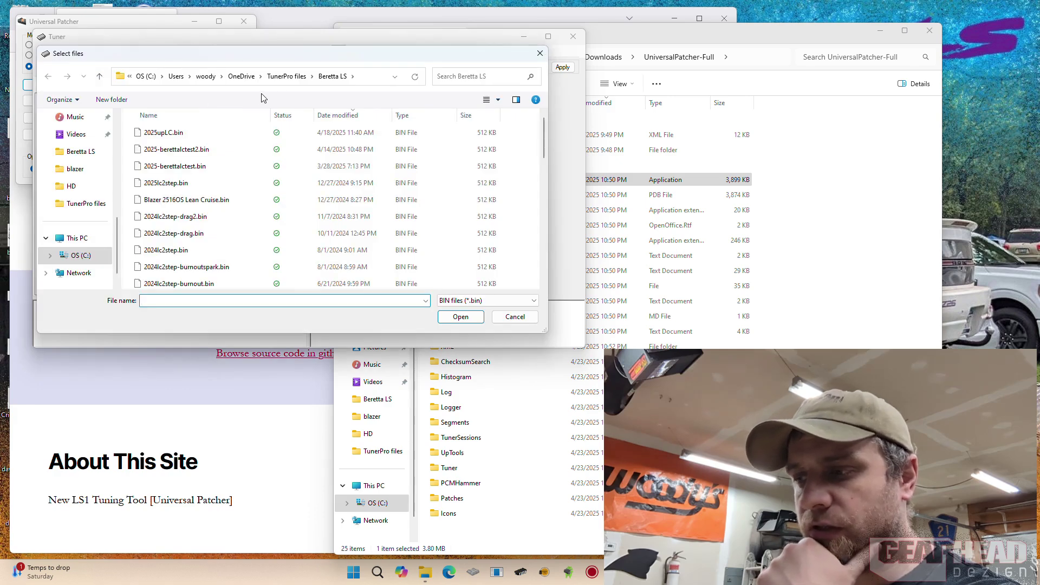
drag(544, 123, 544, 262)
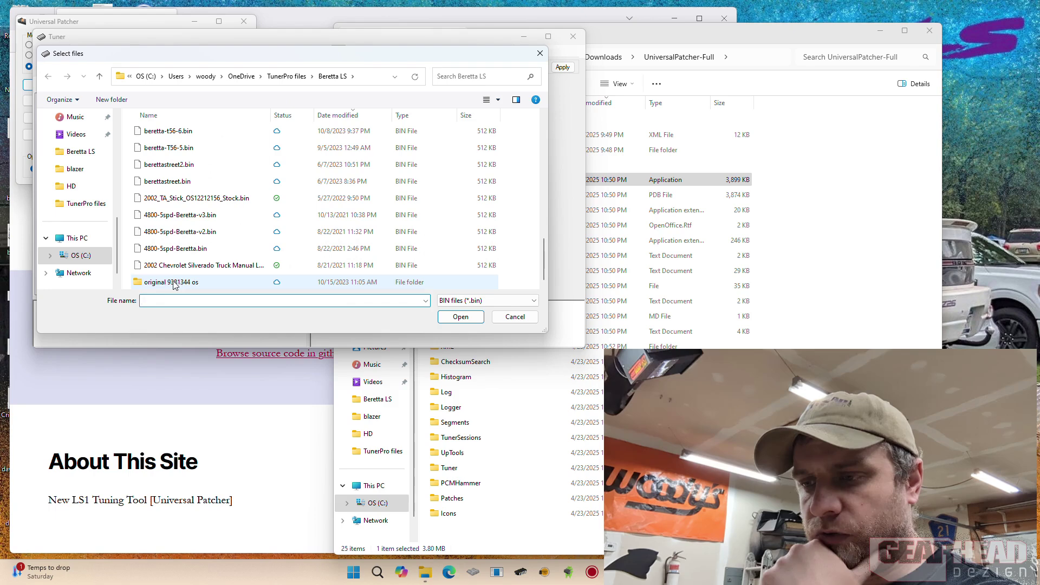
double_click(184, 197)
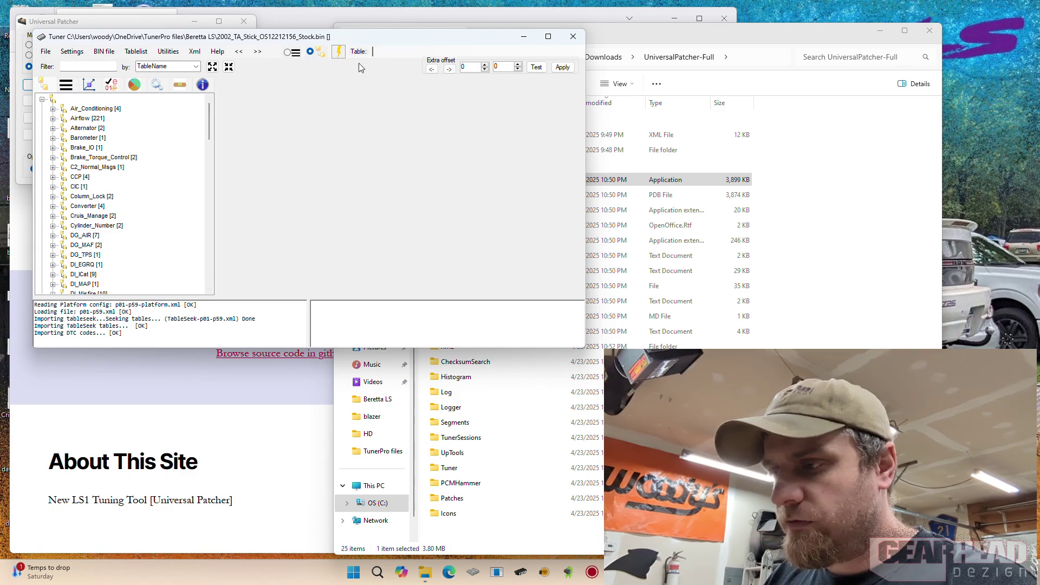
Maximize the Tuner, filter tables by 'lc', and open LC_Time_Since_Idle
click(548, 37)
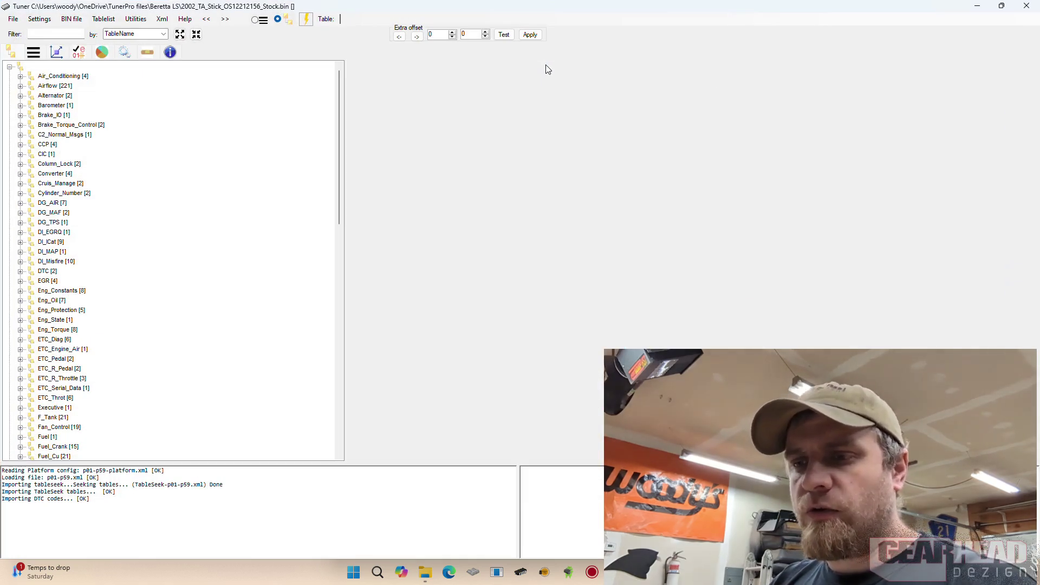
click(57, 35)
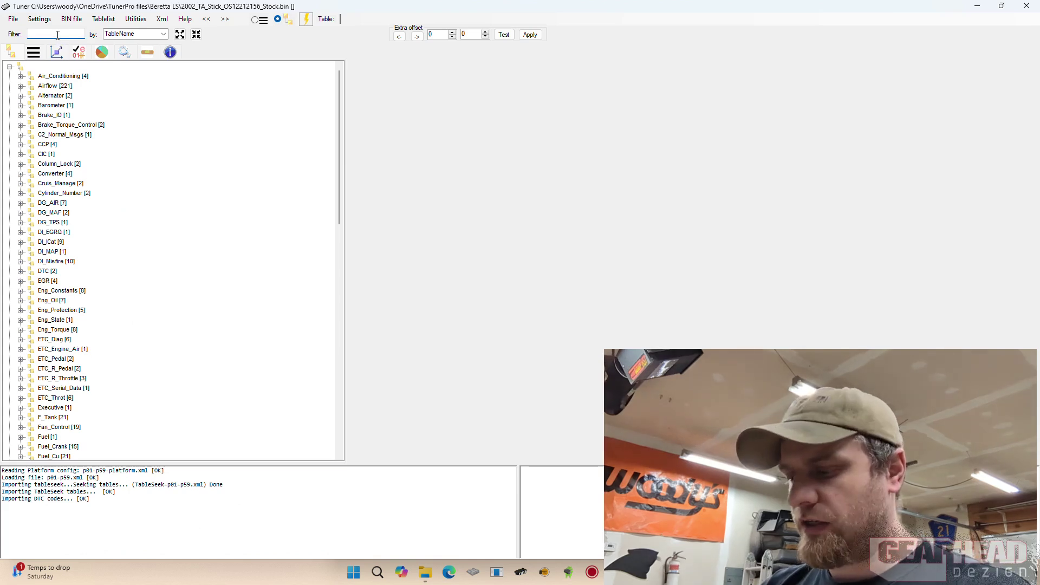
text(lc)
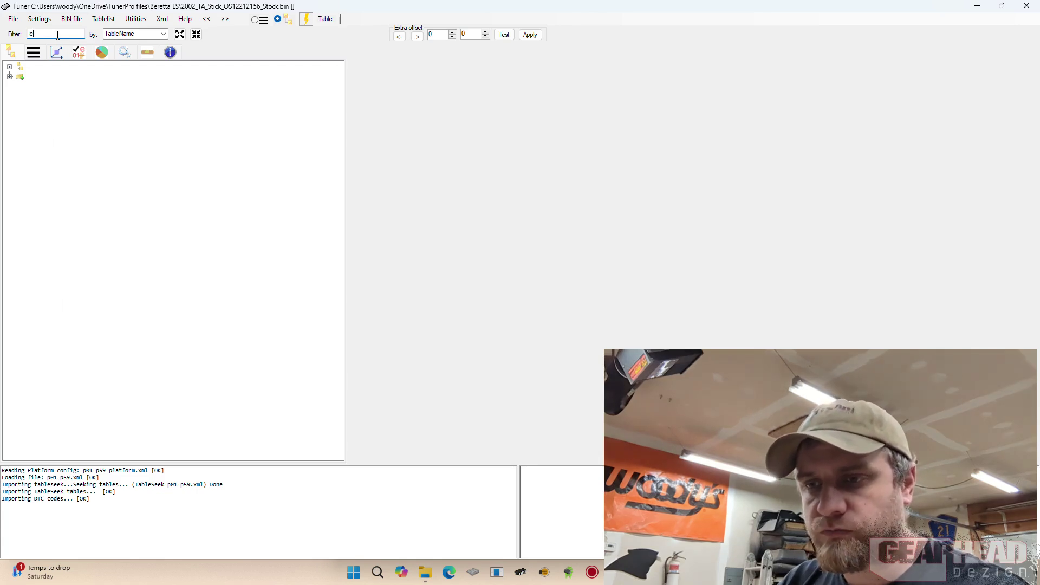
click(10, 78)
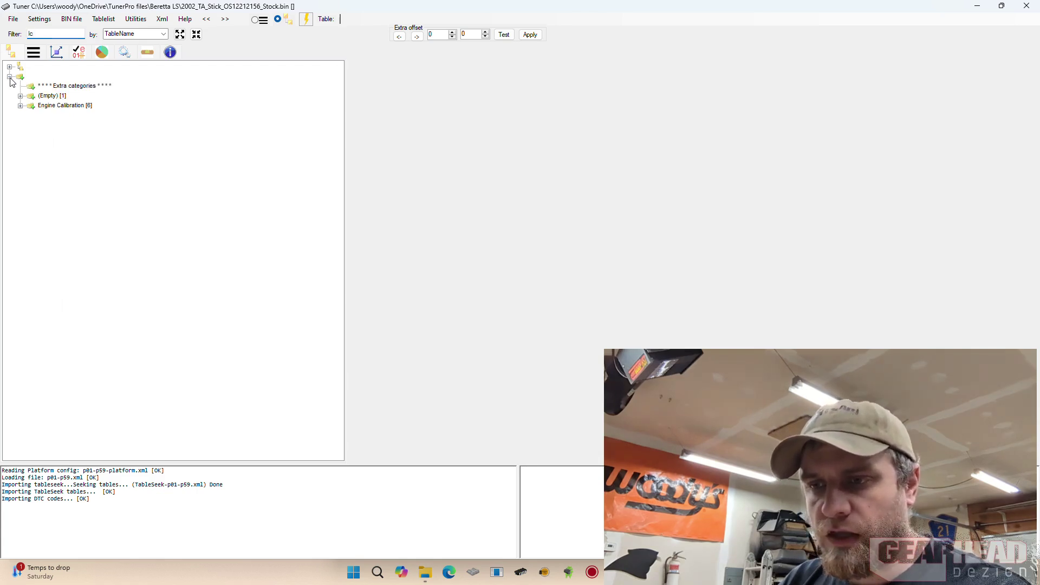
click(20, 96)
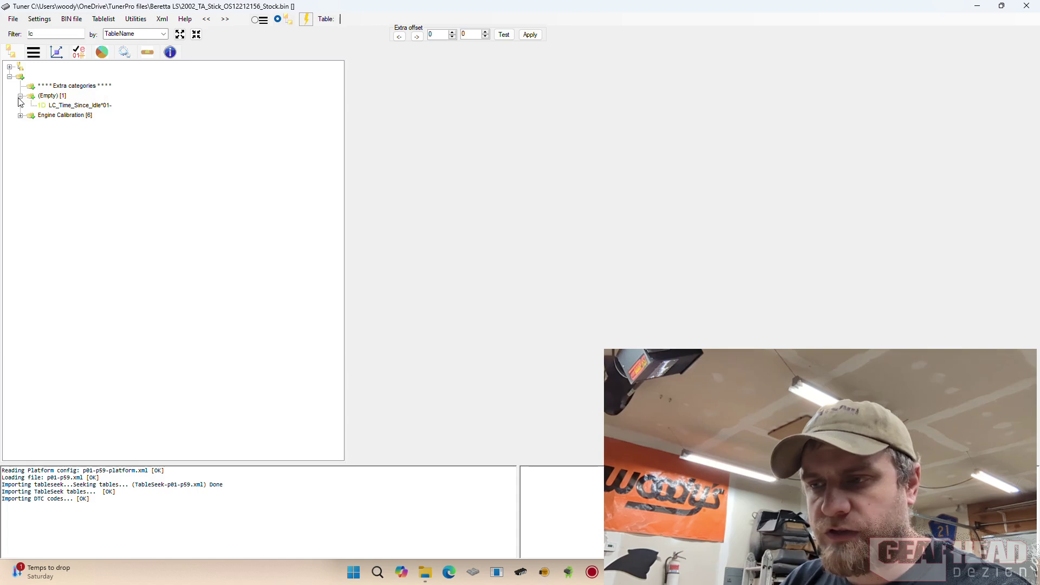
double_click(93, 109)
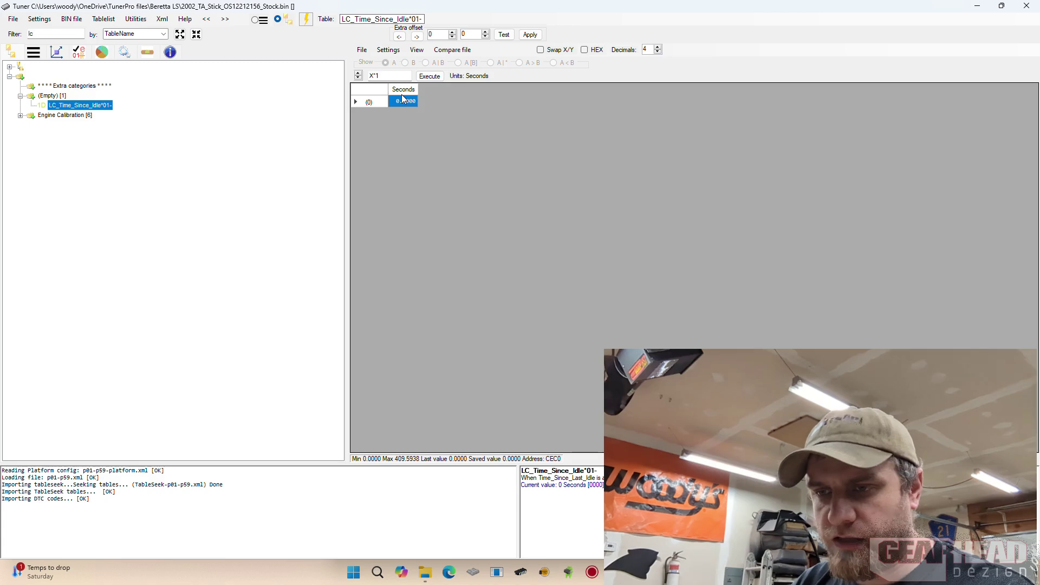
Review each Lean Cruise table, from coolant multiplier to speed hysteresis, then collapse the tree
click(20, 115)
click(31, 125)
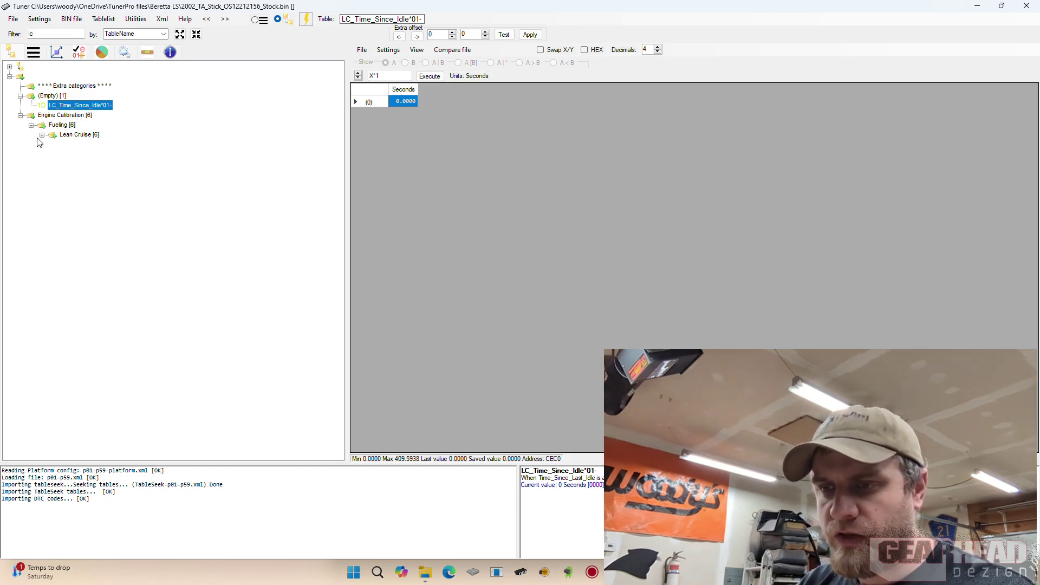
click(42, 135)
double_click(103, 146)
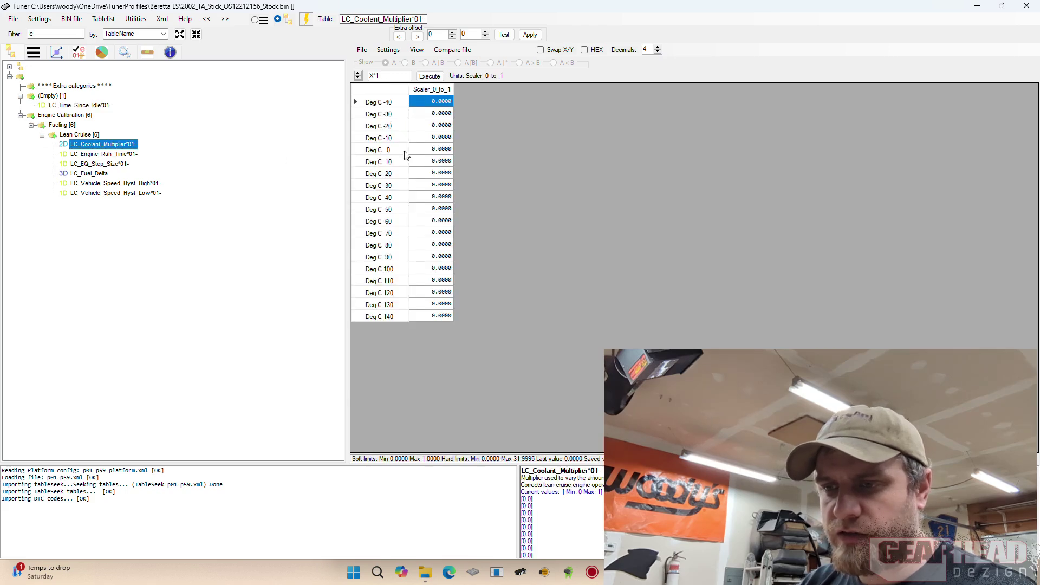
click(104, 154)
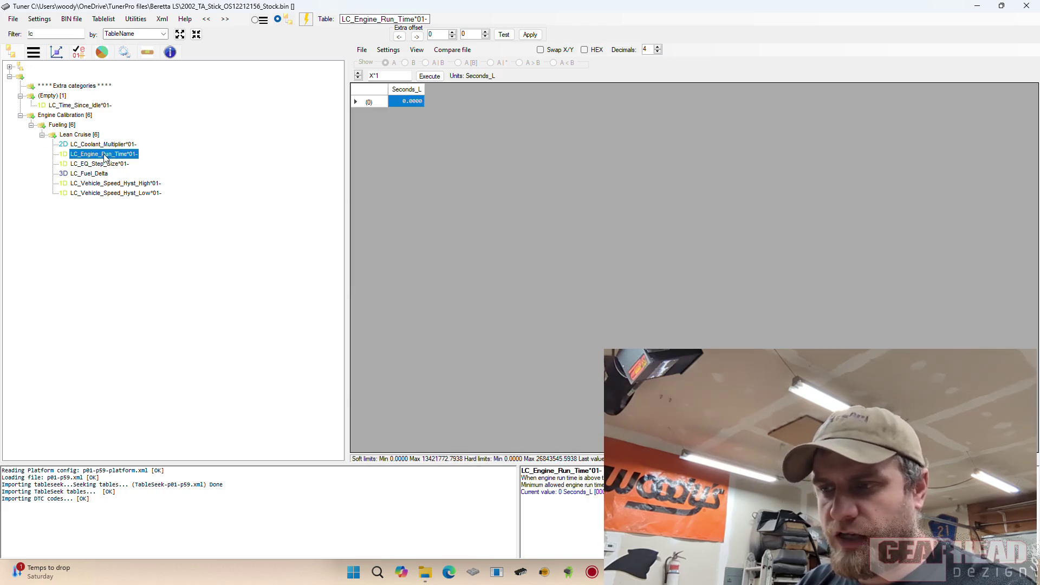
click(106, 165)
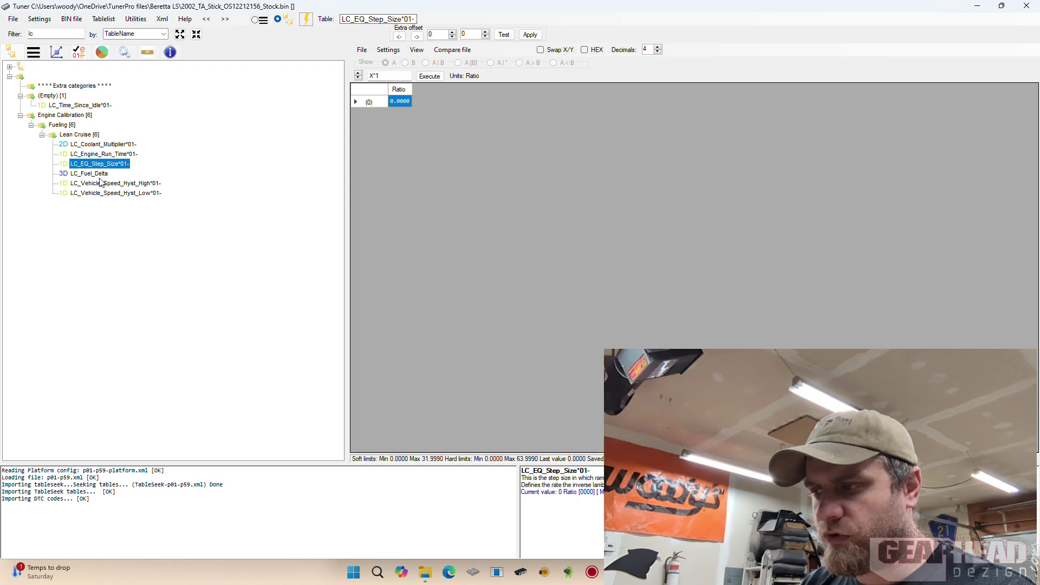
click(93, 174)
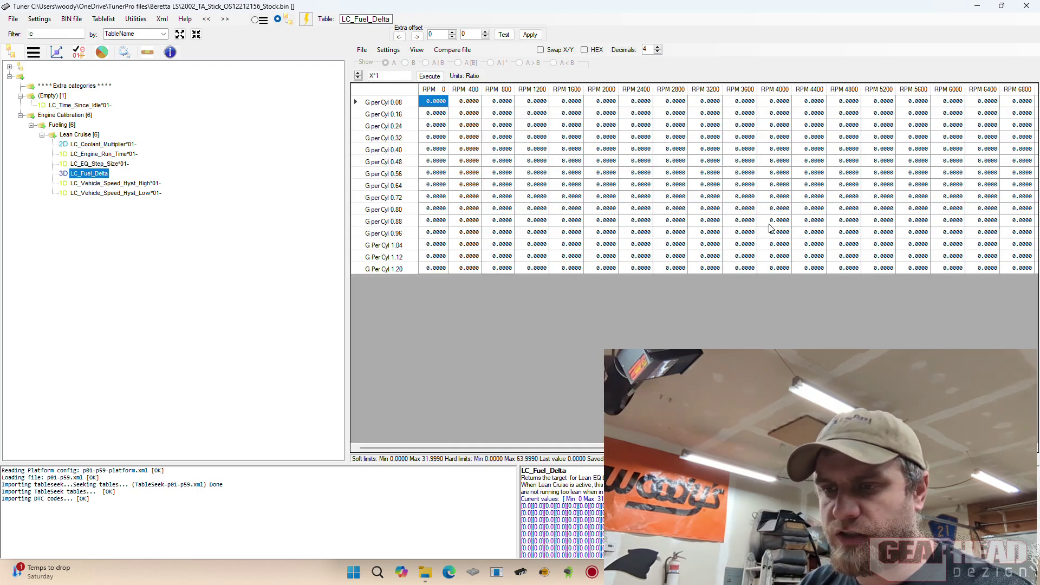
click(138, 184)
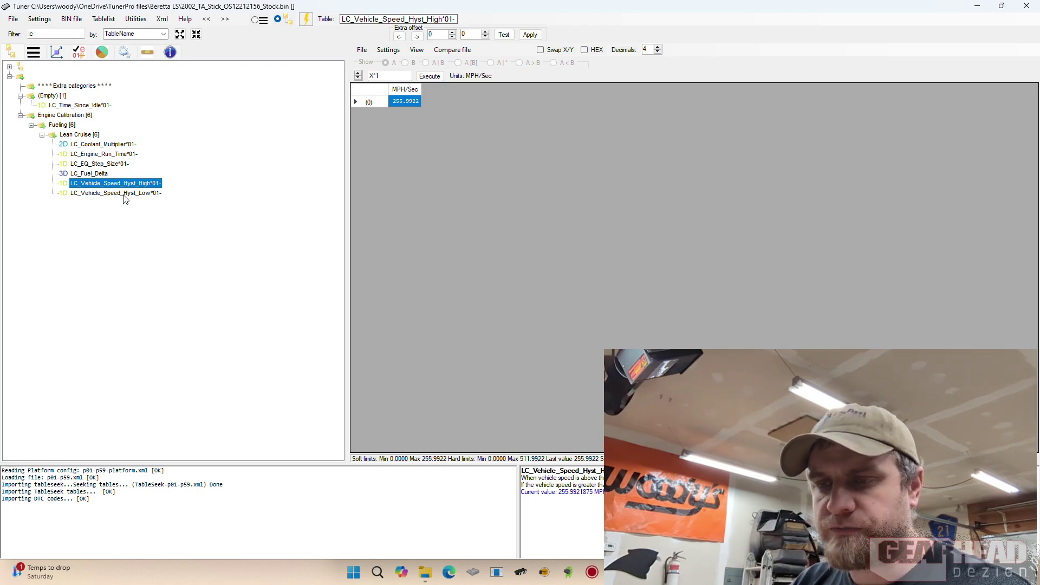
click(124, 194)
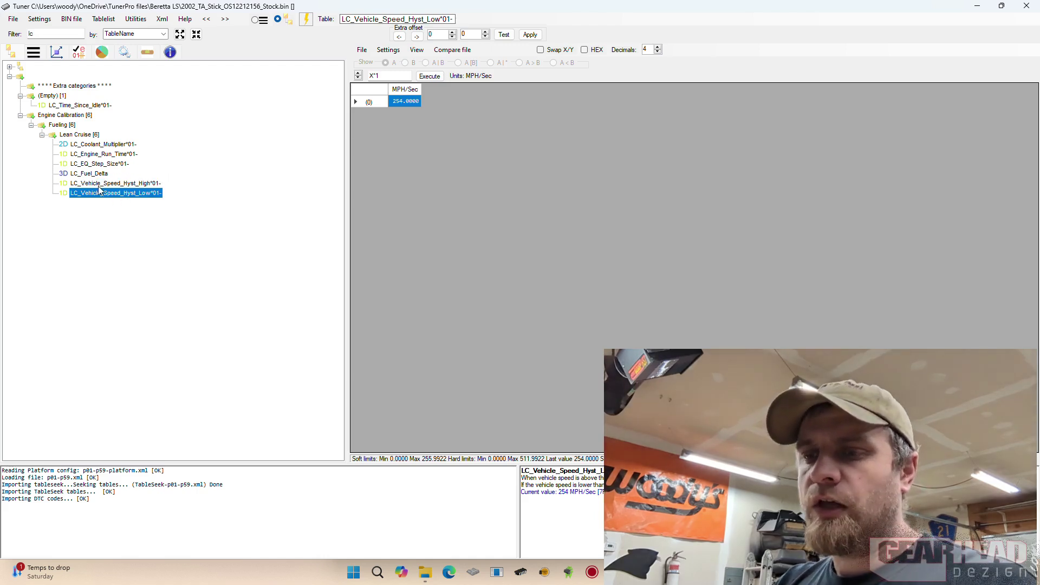
click(20, 115)
click(20, 97)
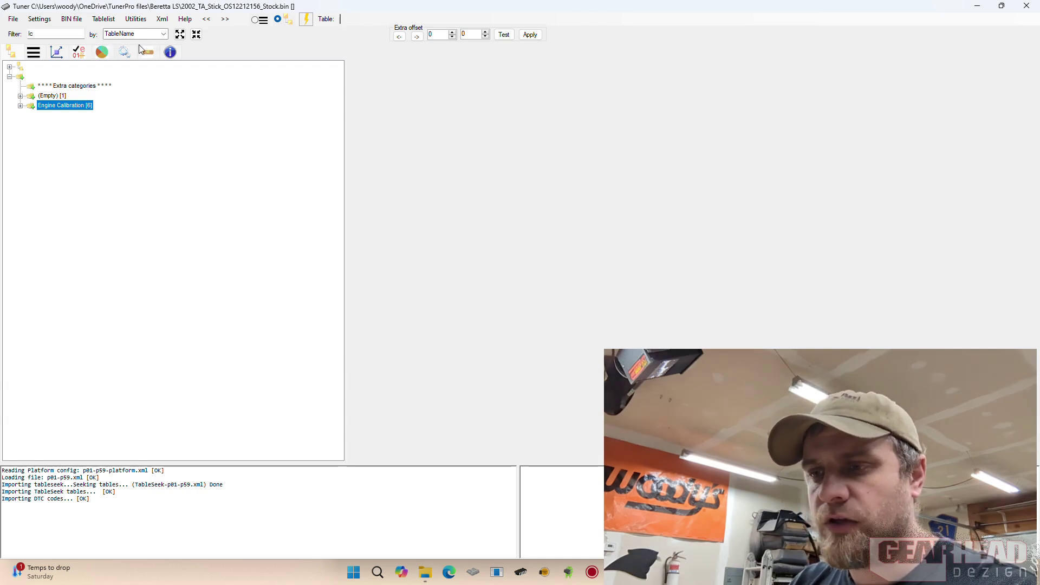
Apply the LC_defaultTables2 patch, then the P59-LeanCruise patch, via Utilities > Apply patch
click(143, 21)
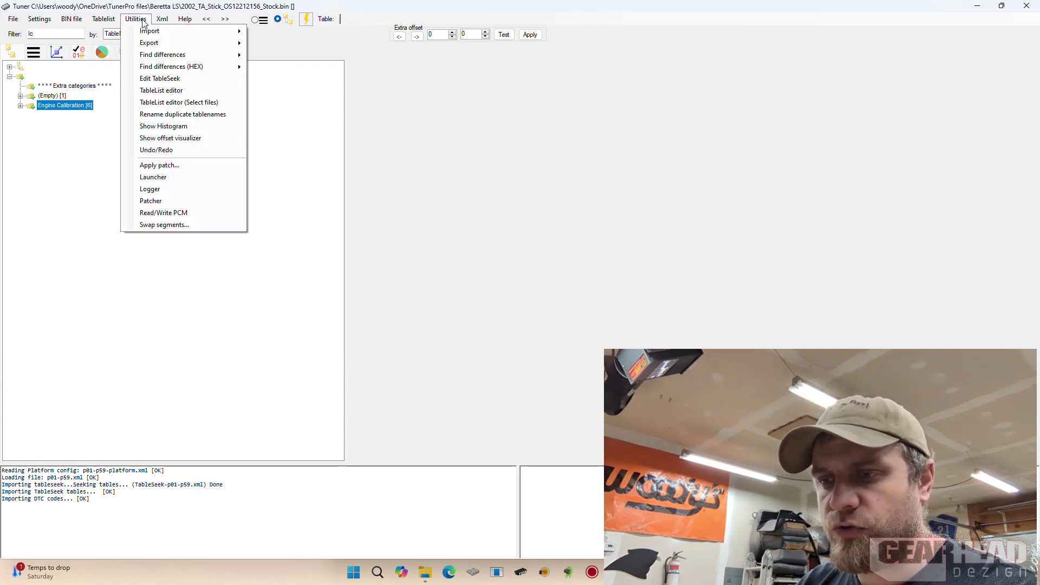
click(157, 166)
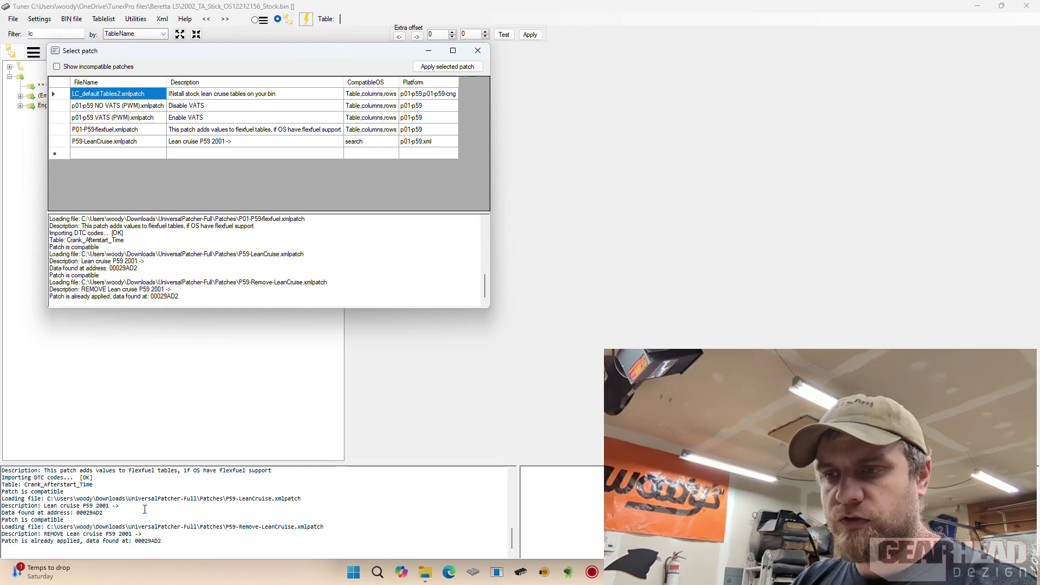
double_click(124, 95)
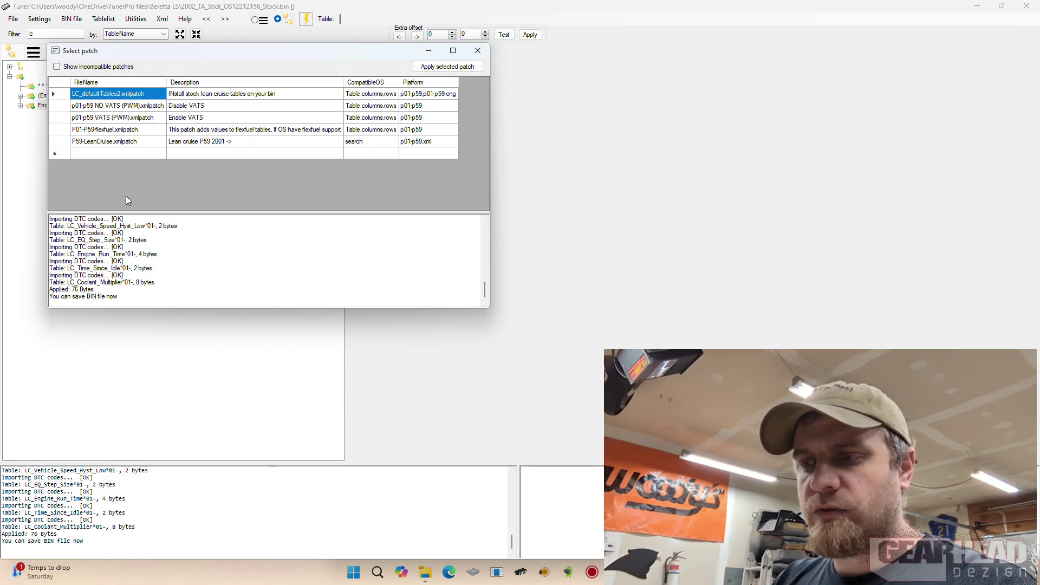
click(111, 143)
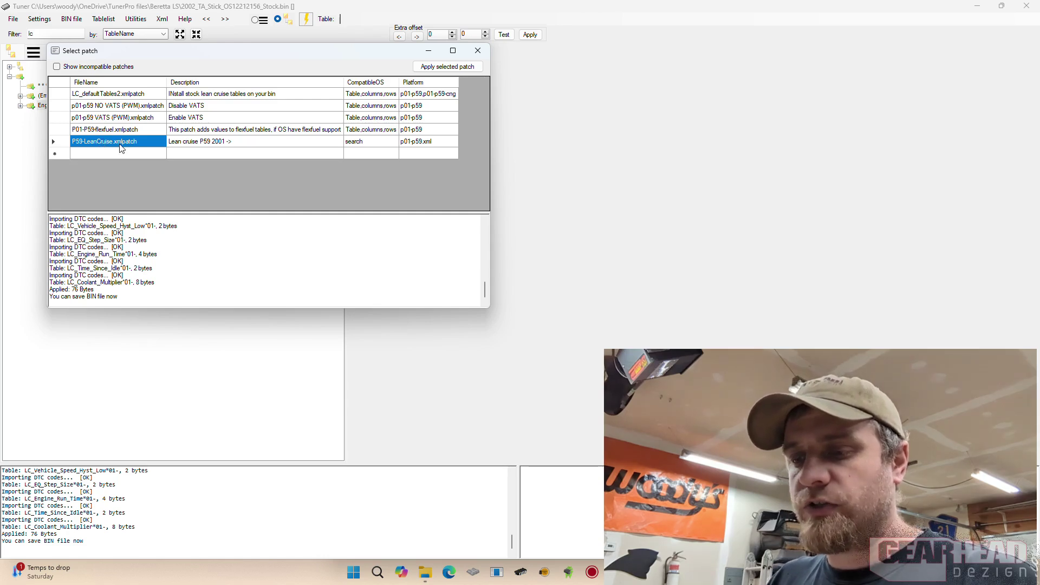
double_click(104, 143)
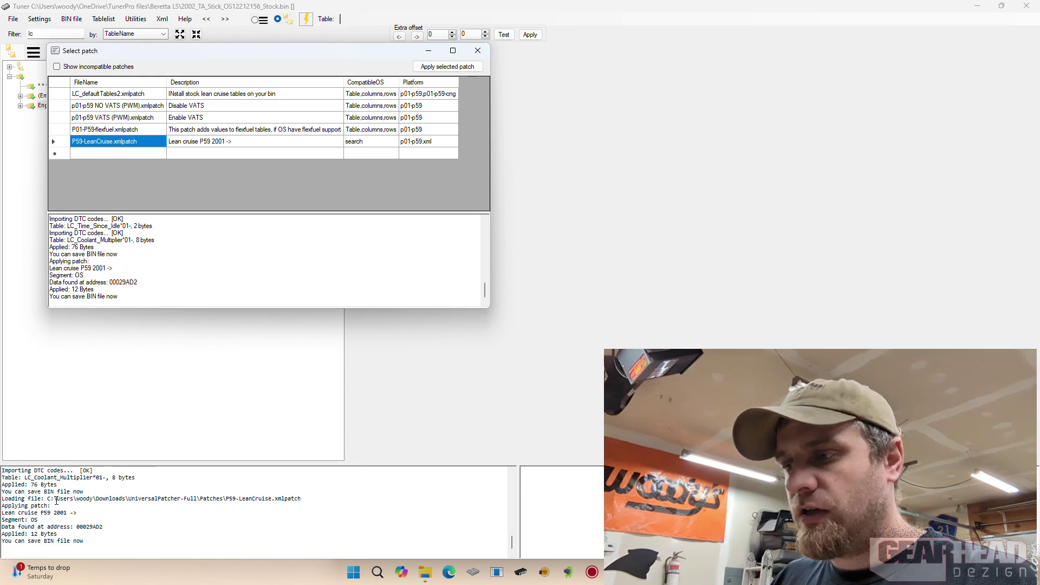
Change LC_Time_Since_Idle from 150 to 21 seconds and confirm applying the modification
click(478, 51)
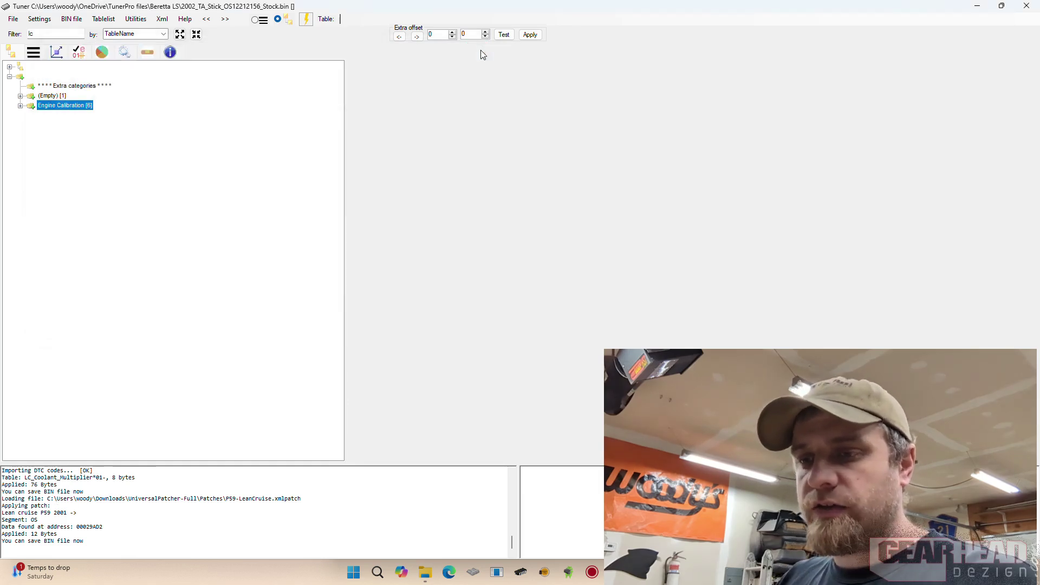
click(20, 96)
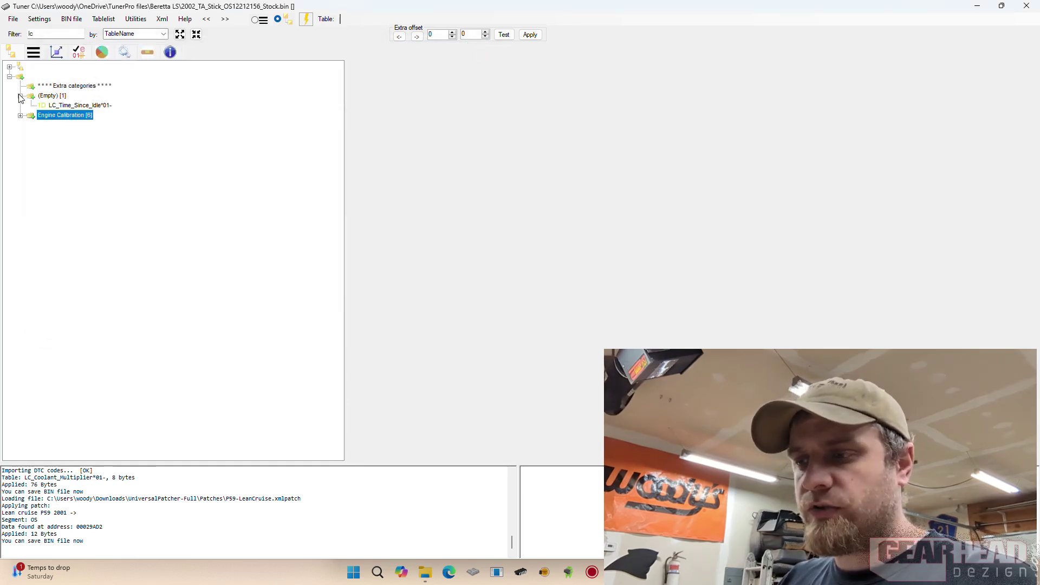
click(82, 105)
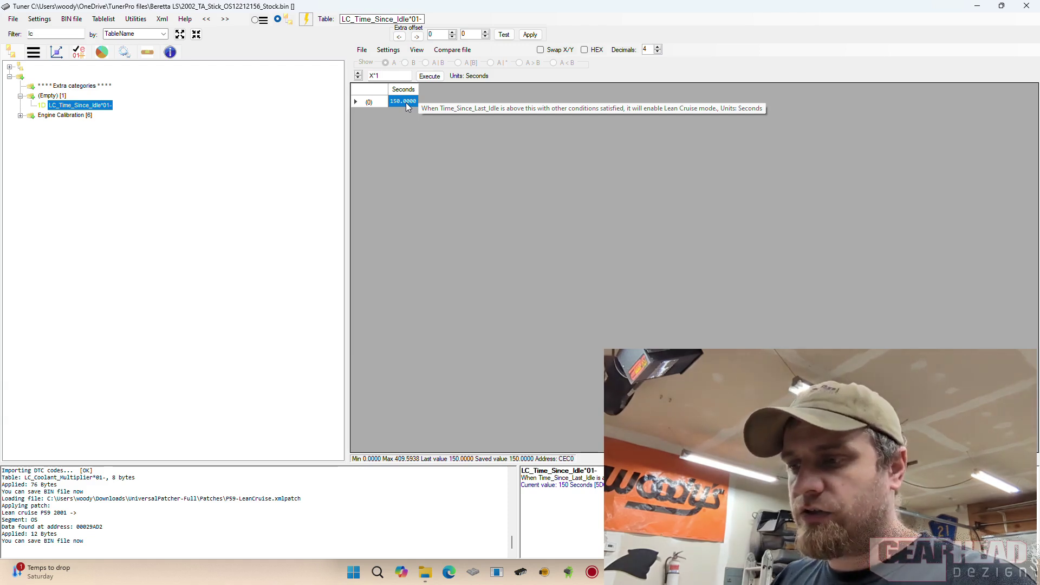
click(413, 103)
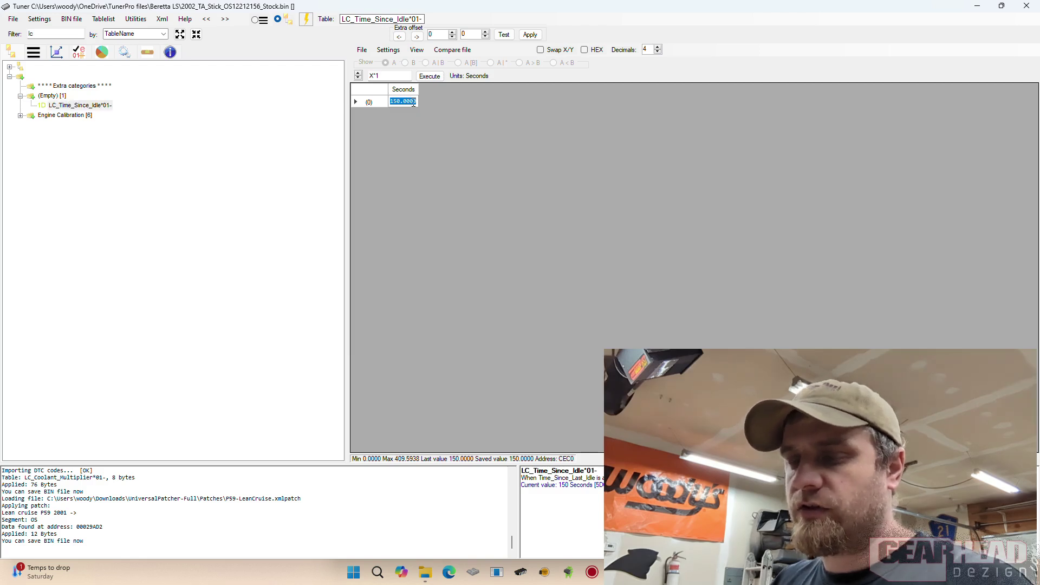
text(21)
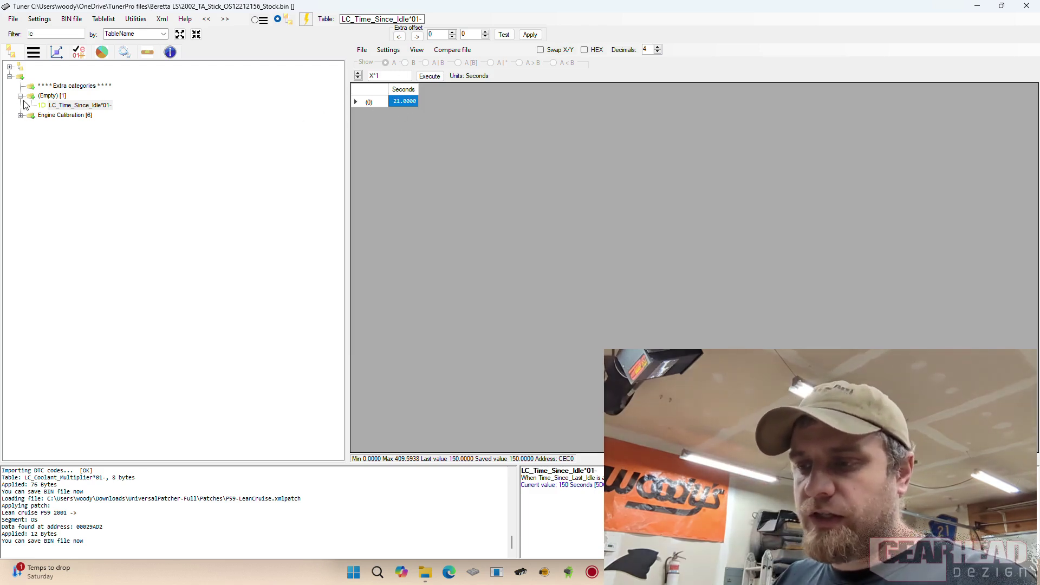
click(21, 96)
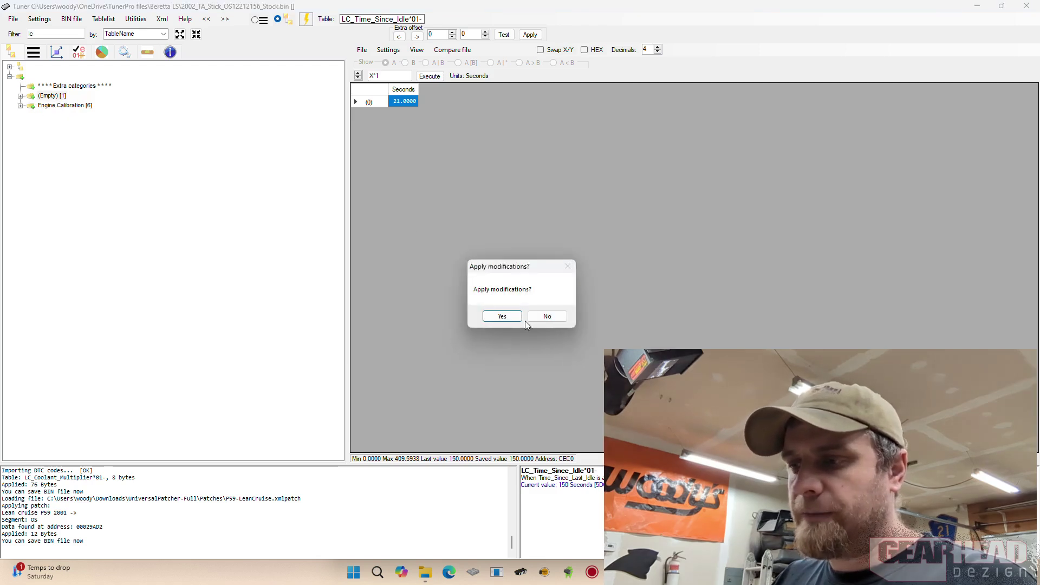
click(502, 316)
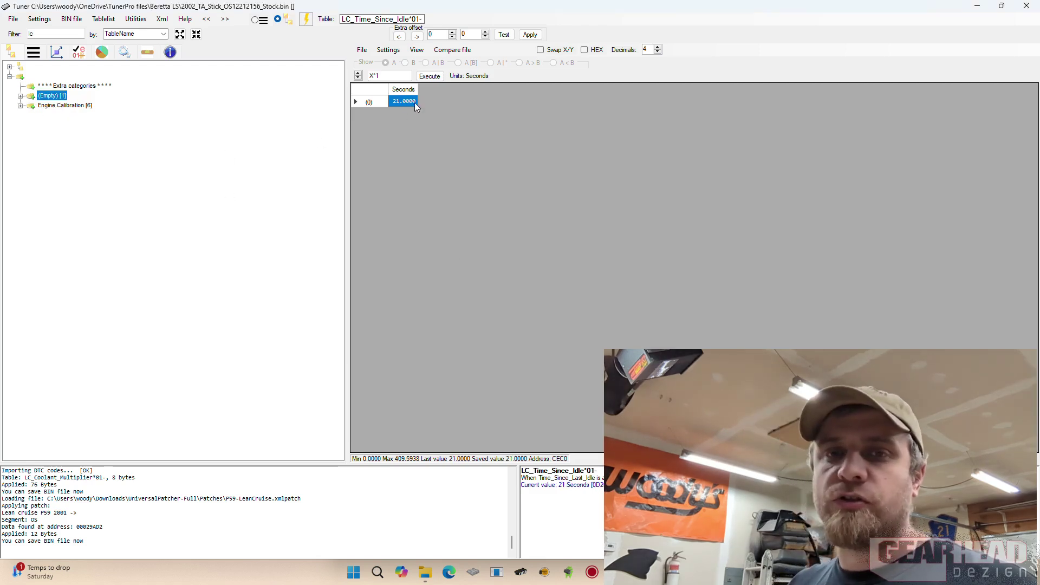
mouse_move(393, 104)
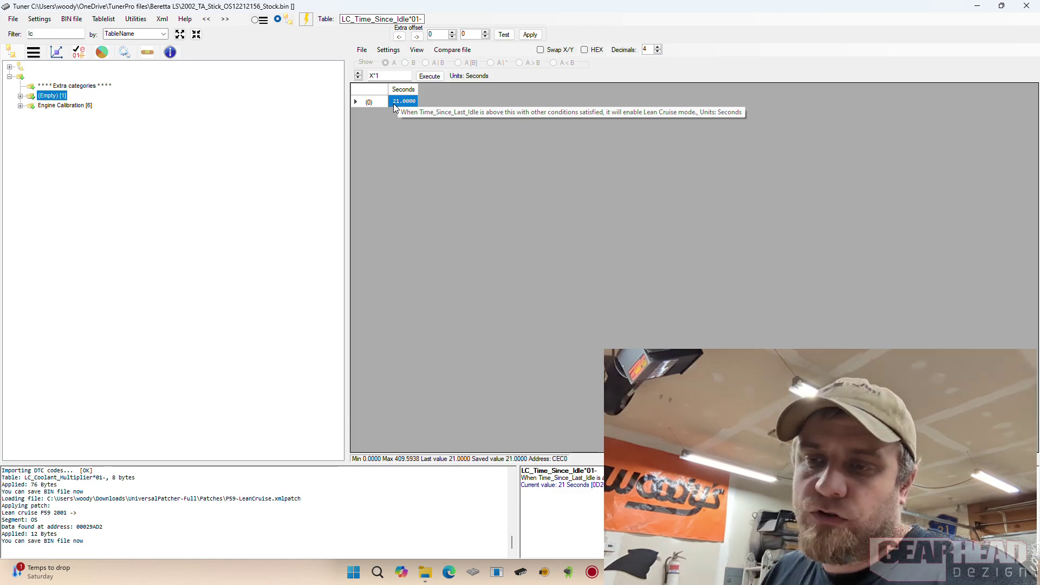
Set the LC_Coolant_Multiplier Deg C 70 cell to 1
click(20, 106)
click(108, 136)
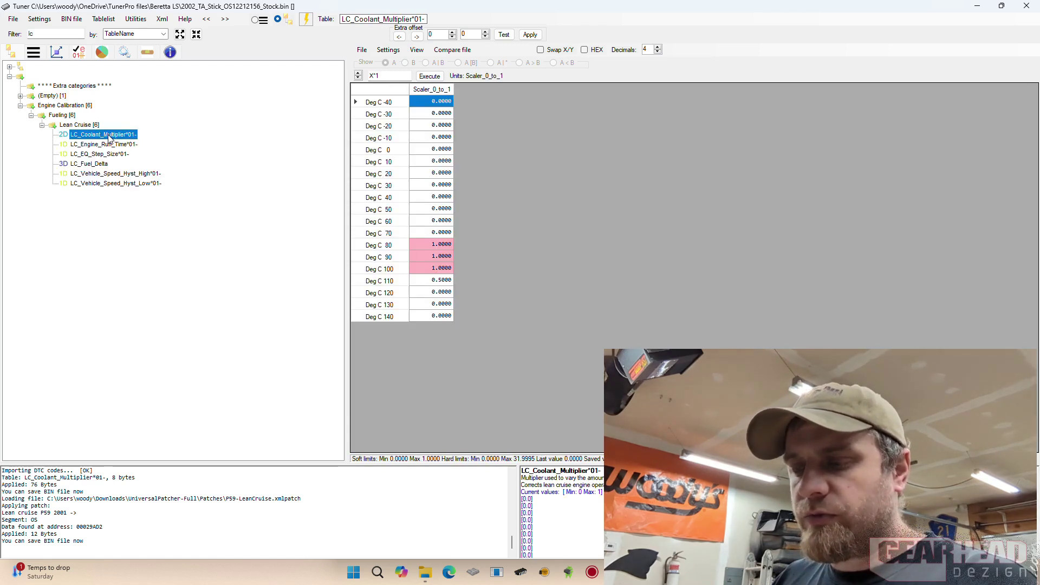
click(446, 236)
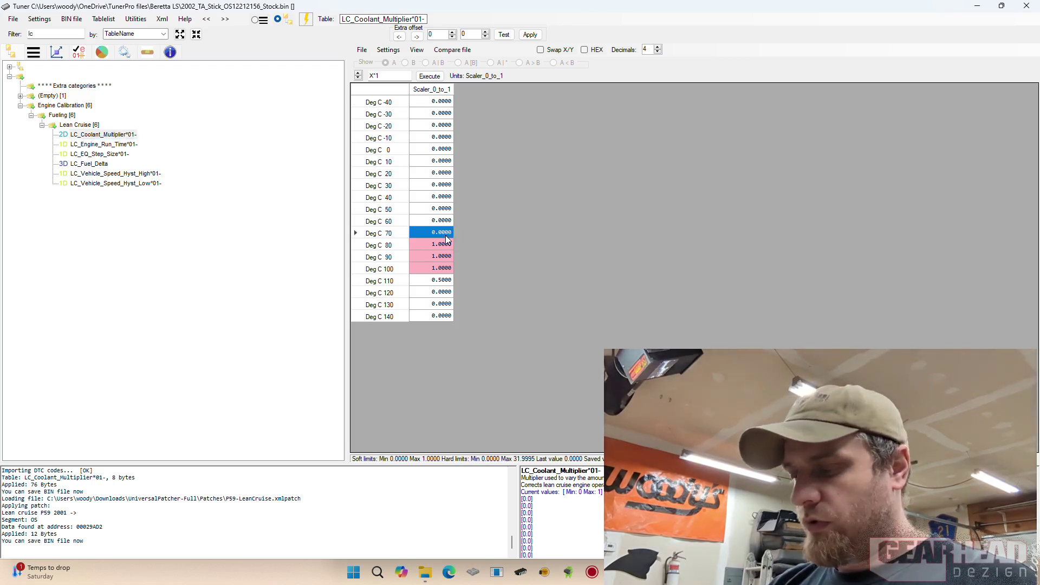
text(1.)
key(Return)
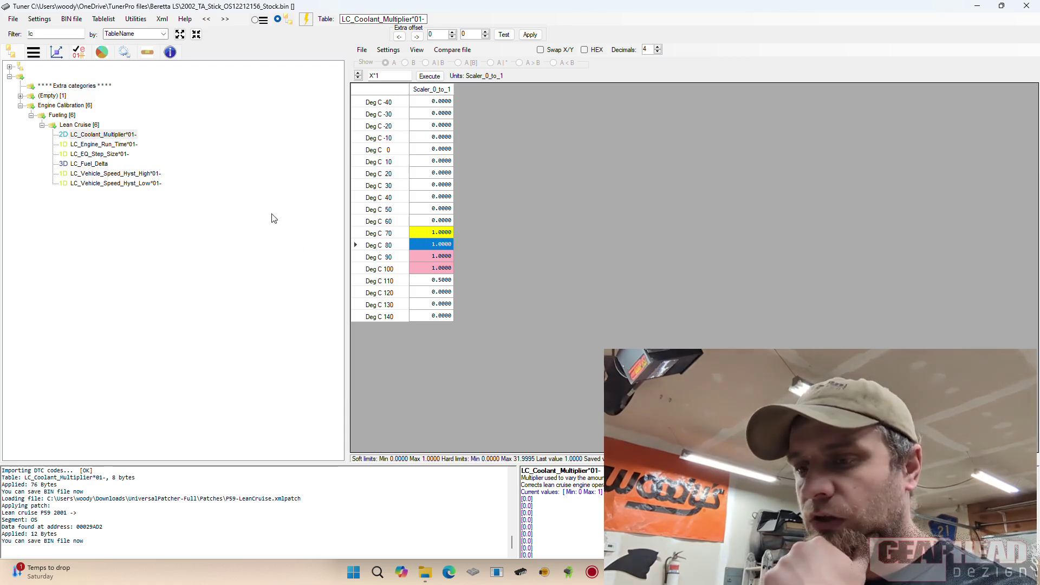
click(122, 146)
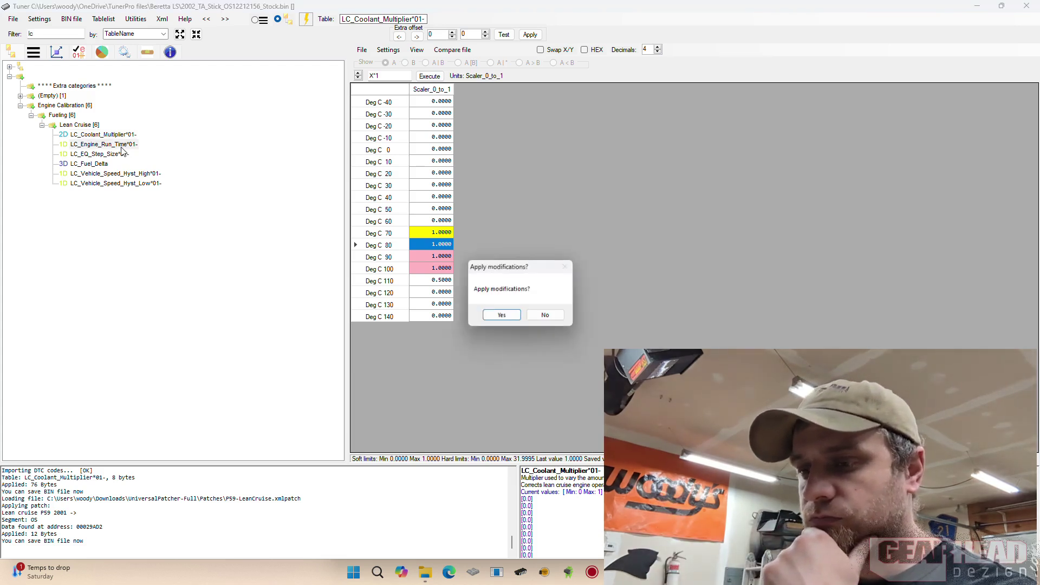
Apply the coolant multiplier change and enter 0.0996 as the LC_EQ_Step_Size ratio
click(499, 315)
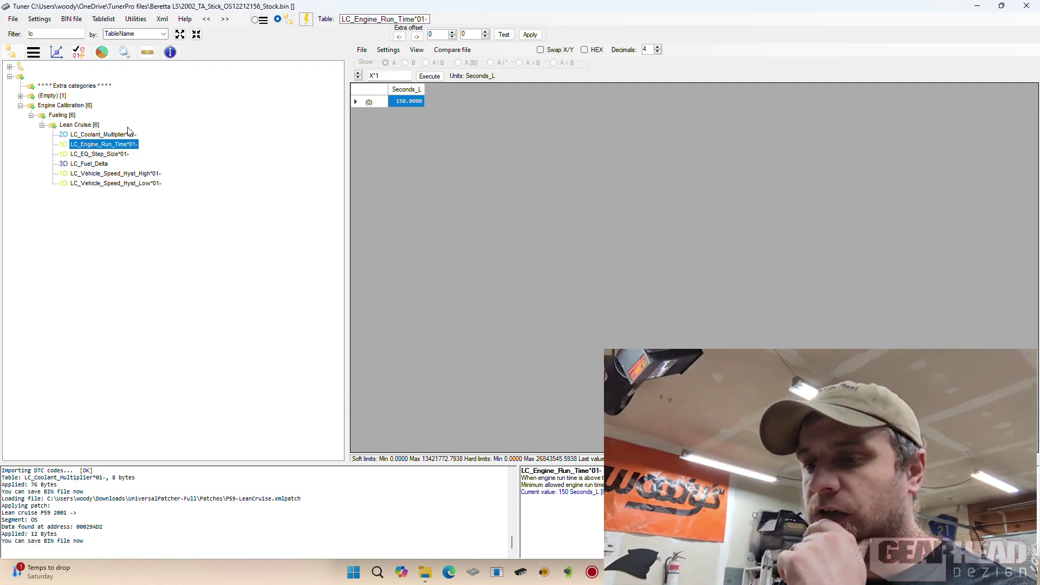
click(110, 155)
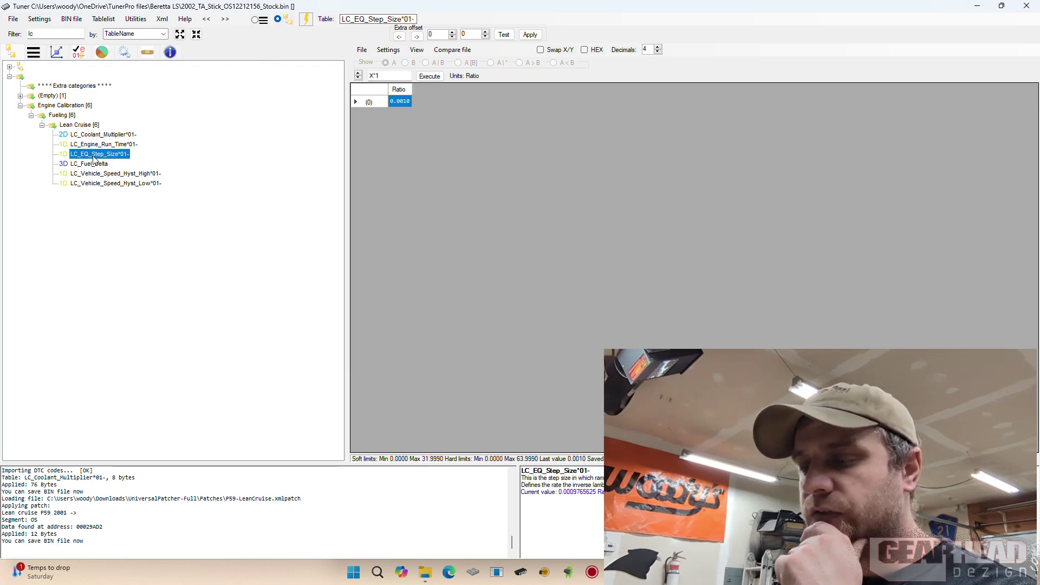
mouse_move(401, 105)
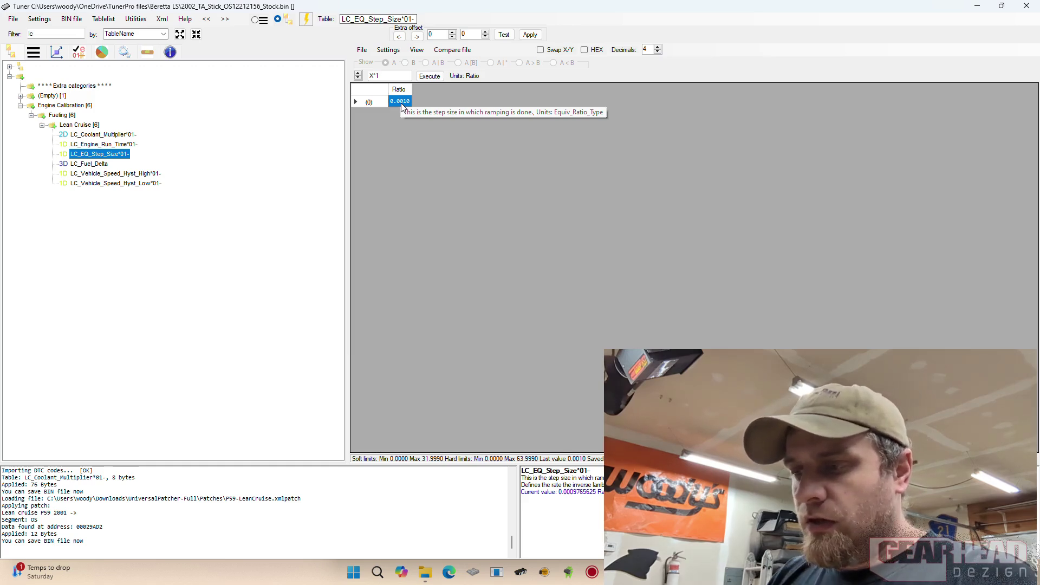
click(401, 103)
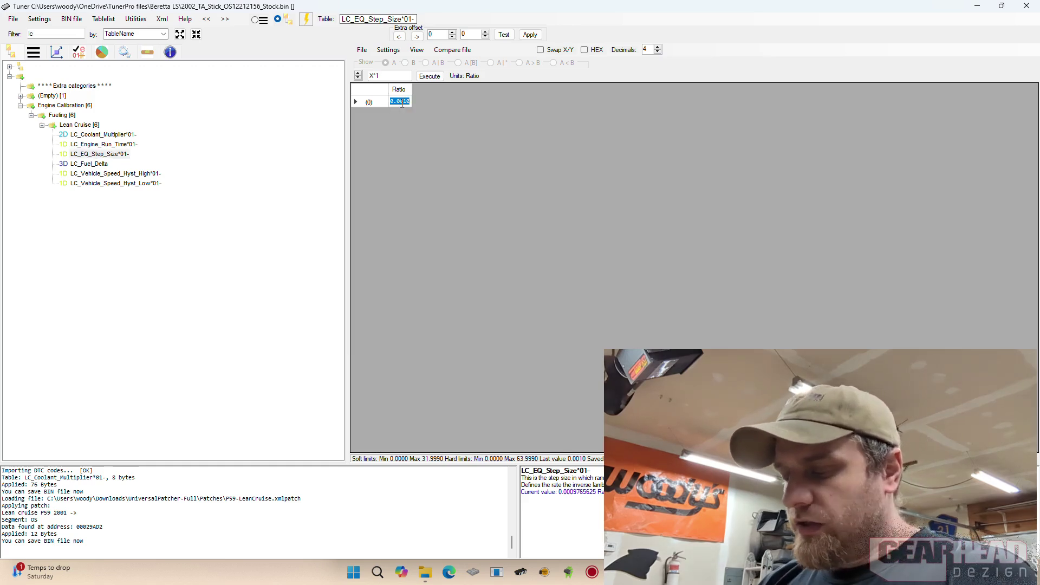
text(.)
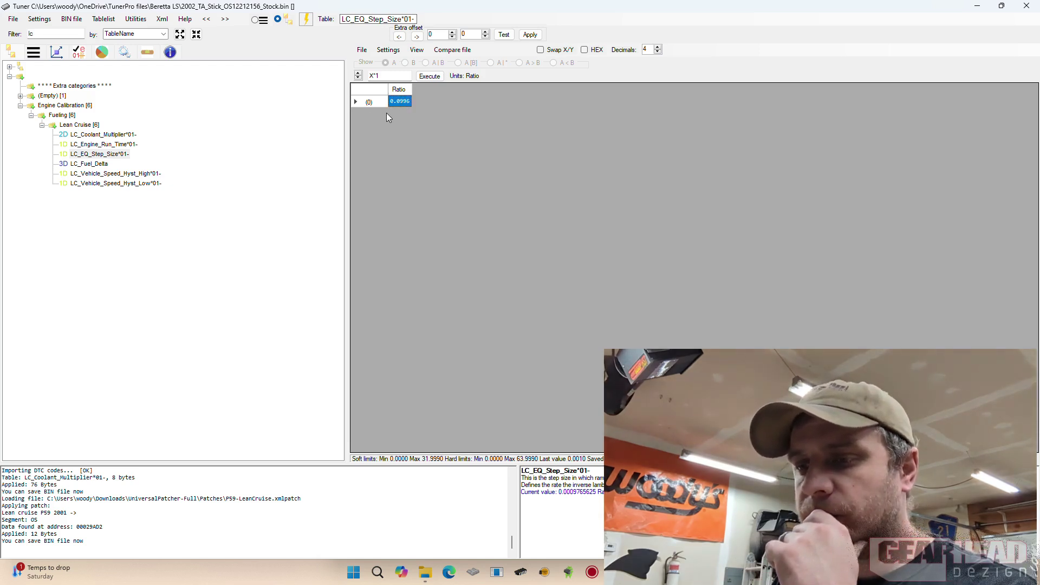
Apply the 0.0996 step size and select the nonzero cell block in LC_Fuel_Delta
click(91, 164)
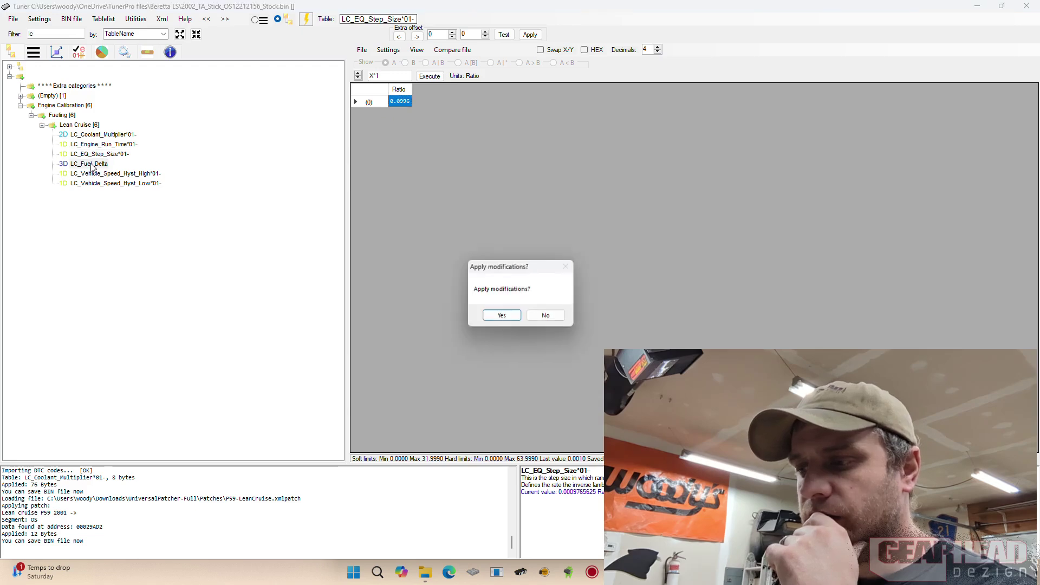
click(501, 316)
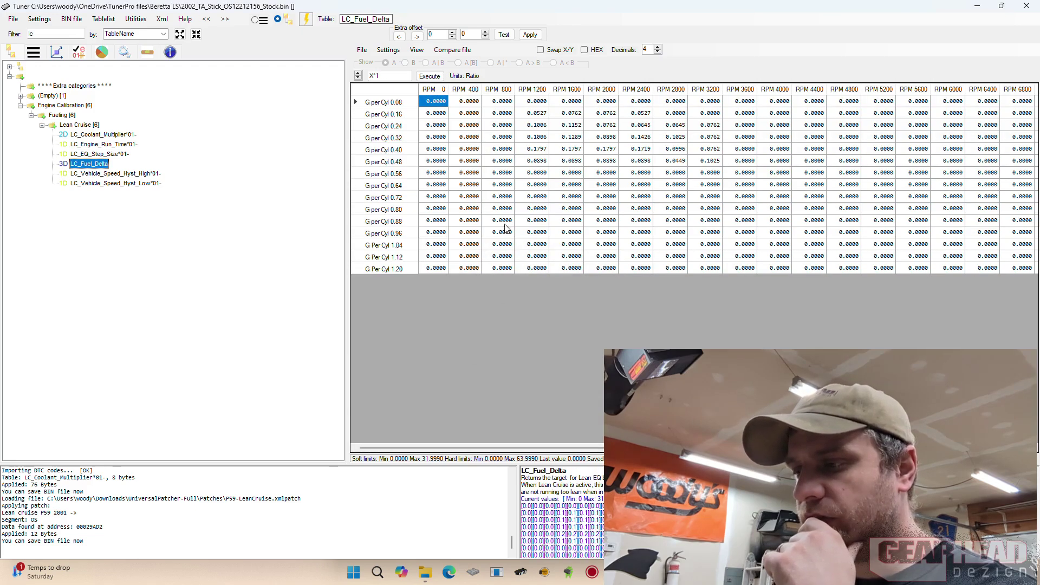
click(536, 113)
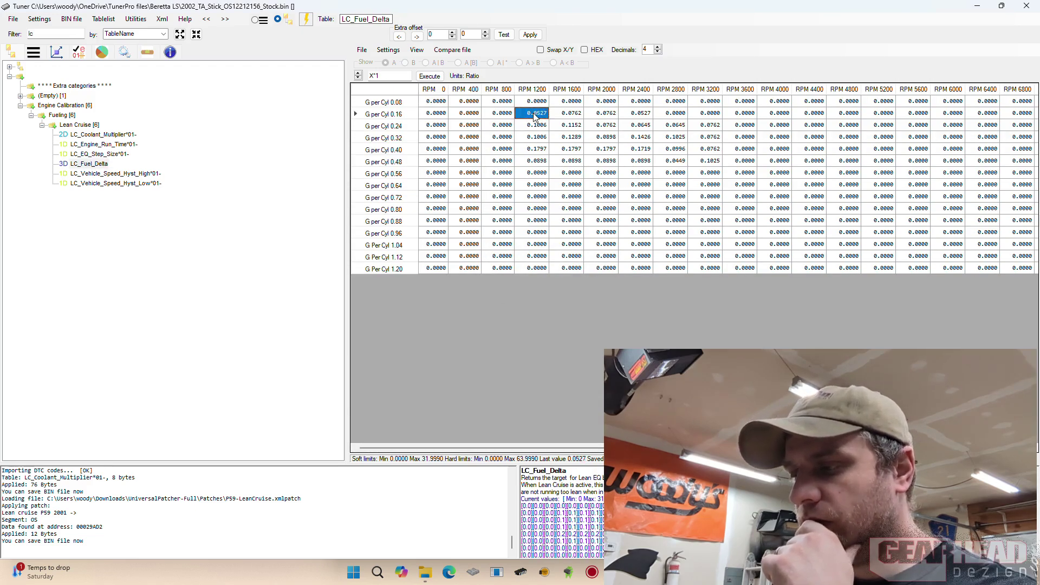
drag(536, 115, 707, 163)
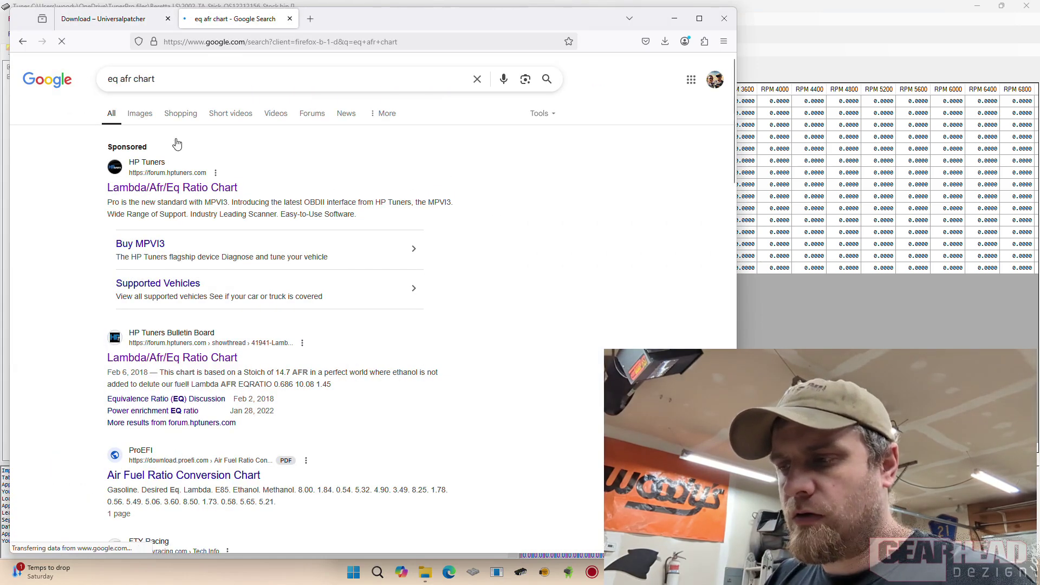
Look up the 1.169 / 17.18 AFR / .85 row in the HP Tuners Lambda/AFR/EQ chart
click(194, 188)
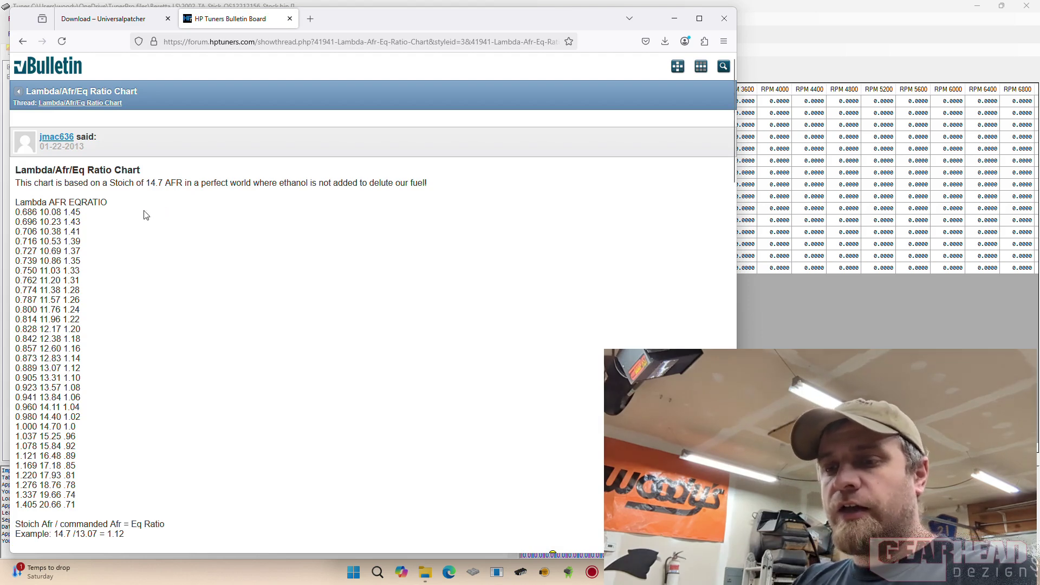
scroll(144, 214, down, 1)
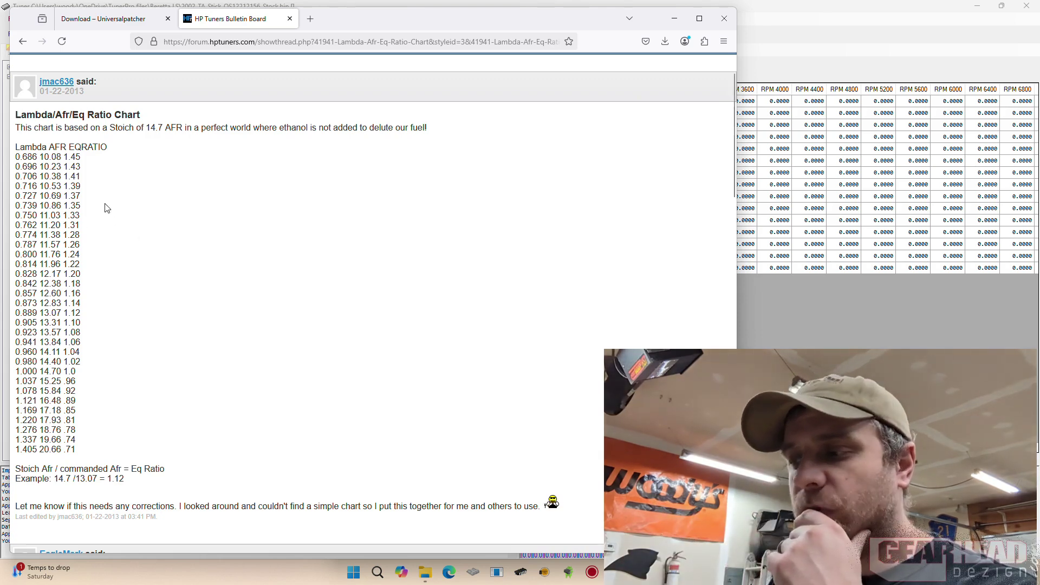
click(809, 38)
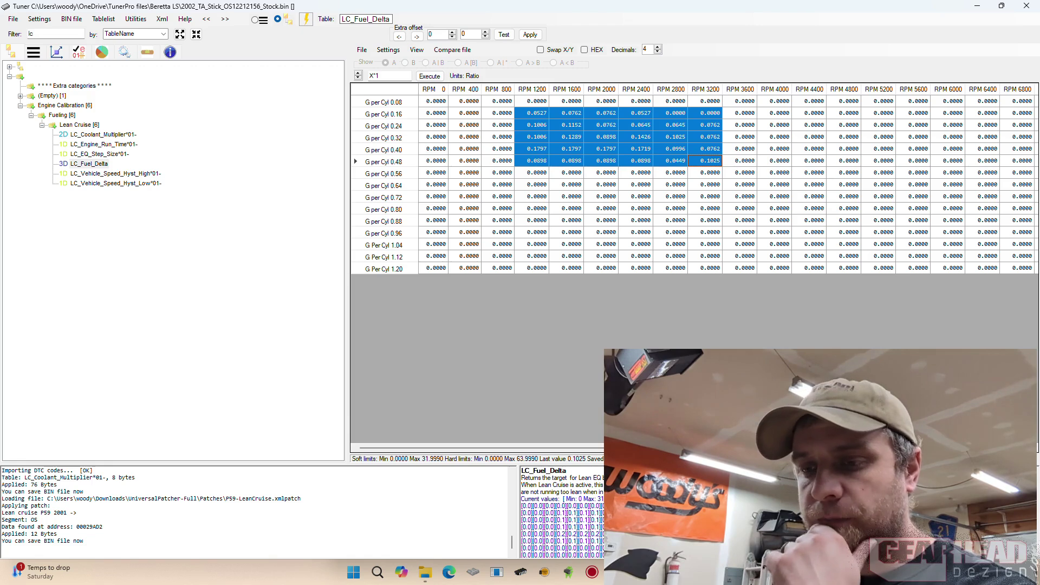
key(alt+Tab)
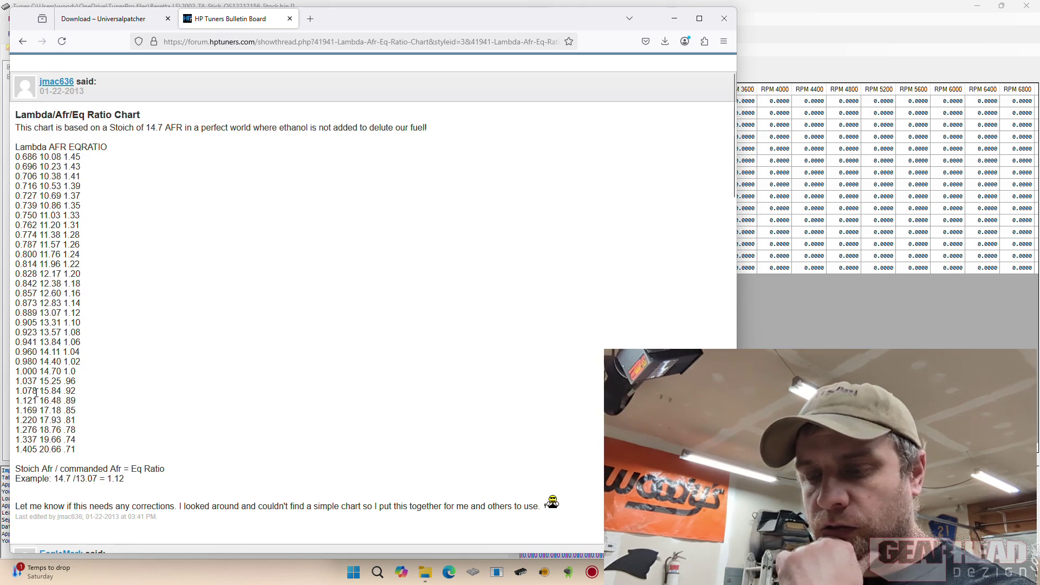
drag(15, 412, 72, 409)
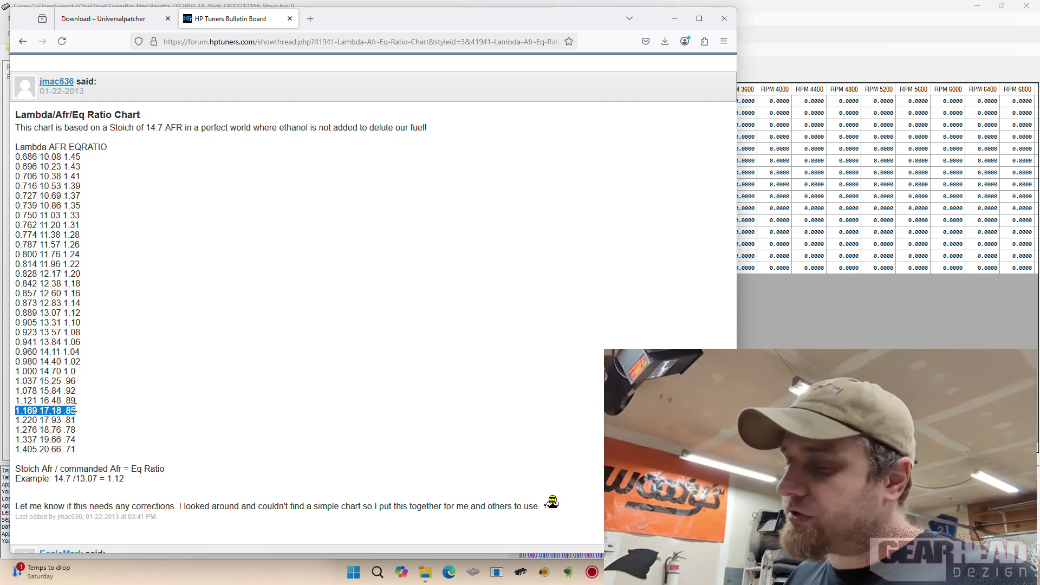
click(56, 411)
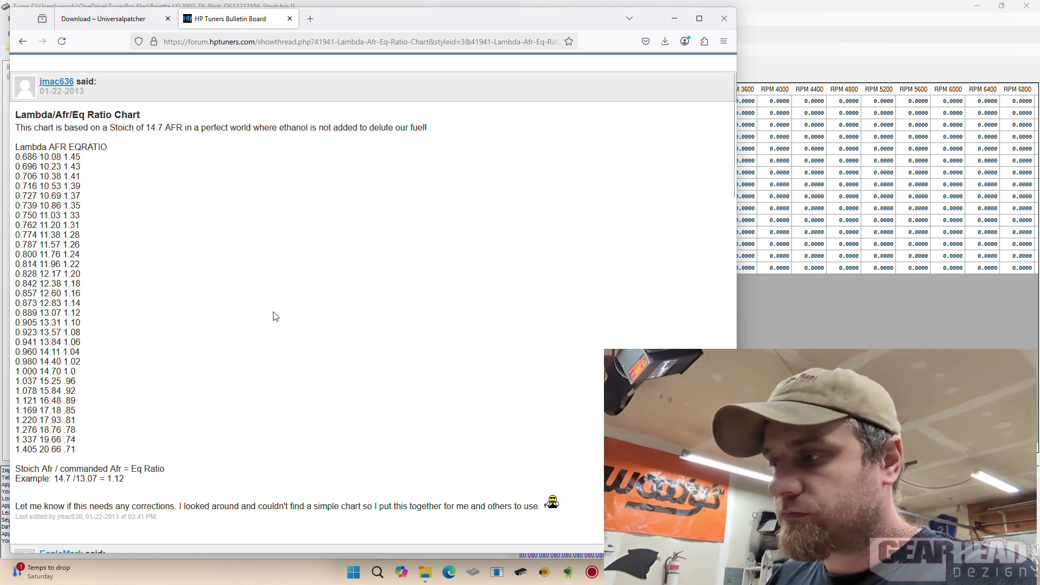
Change LC_Fuel_Delta at RPM 2000, G per Cyl 0.32 from 0.0898 to 0.1299
click(666, 23)
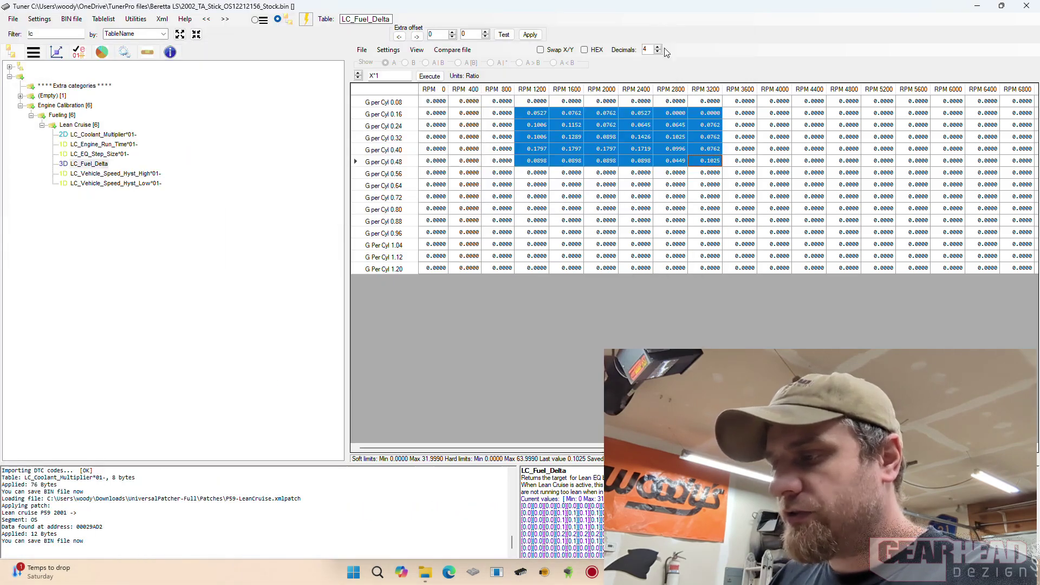
click(564, 127)
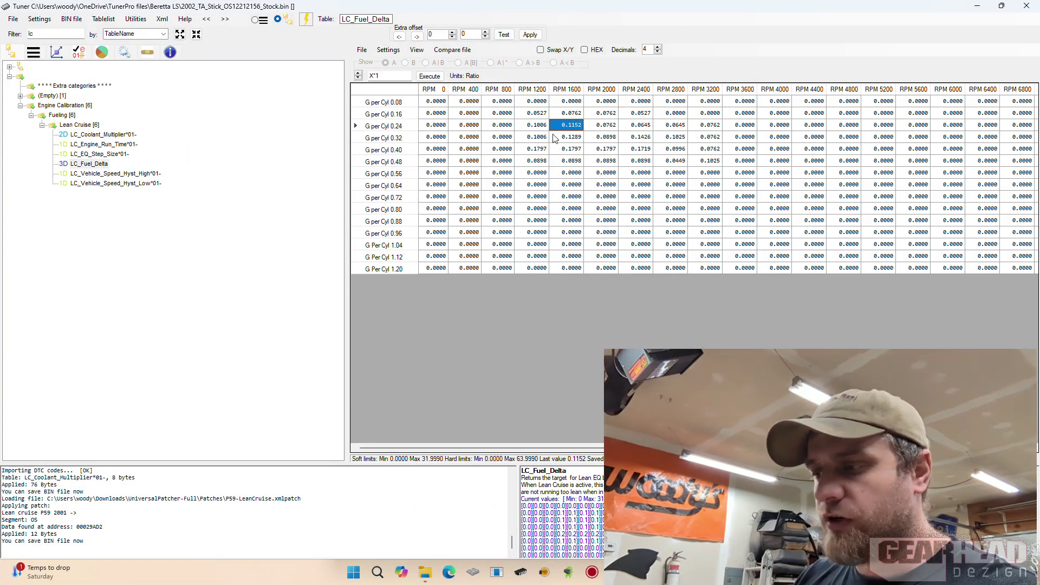
drag(533, 115, 712, 162)
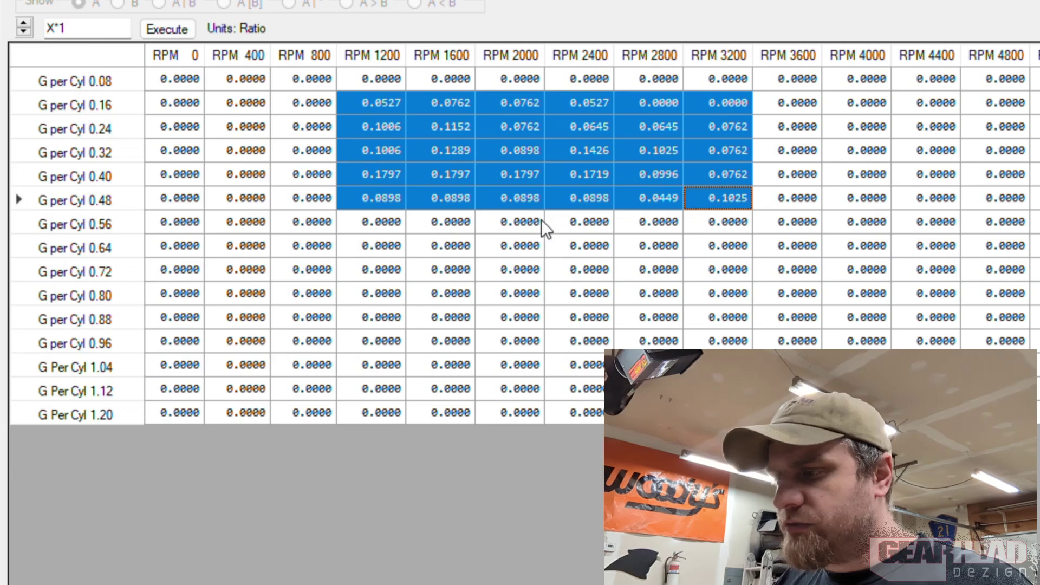
click(552, 143)
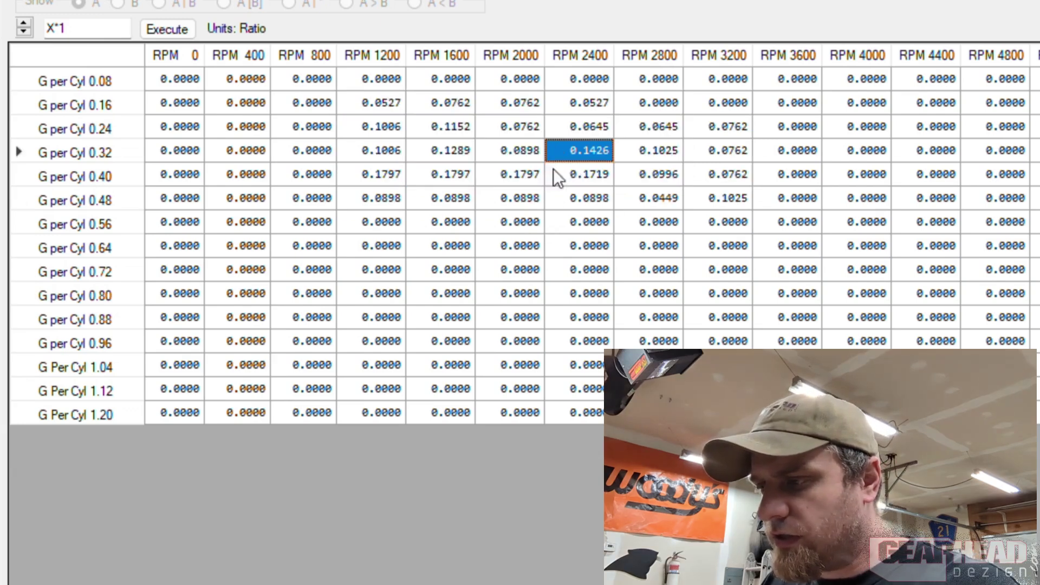
click(518, 156)
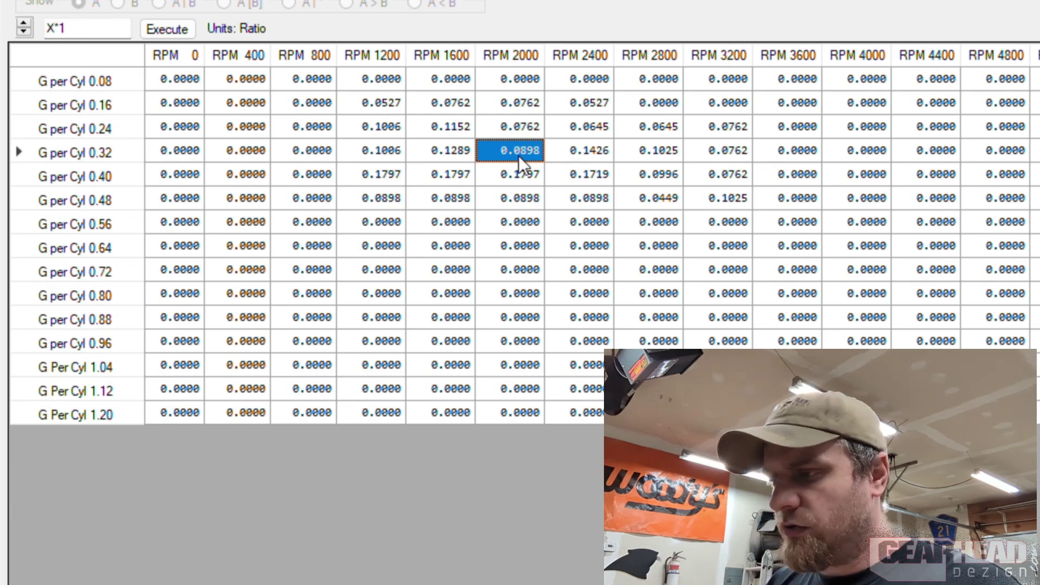
text(.1299)
key(Return)
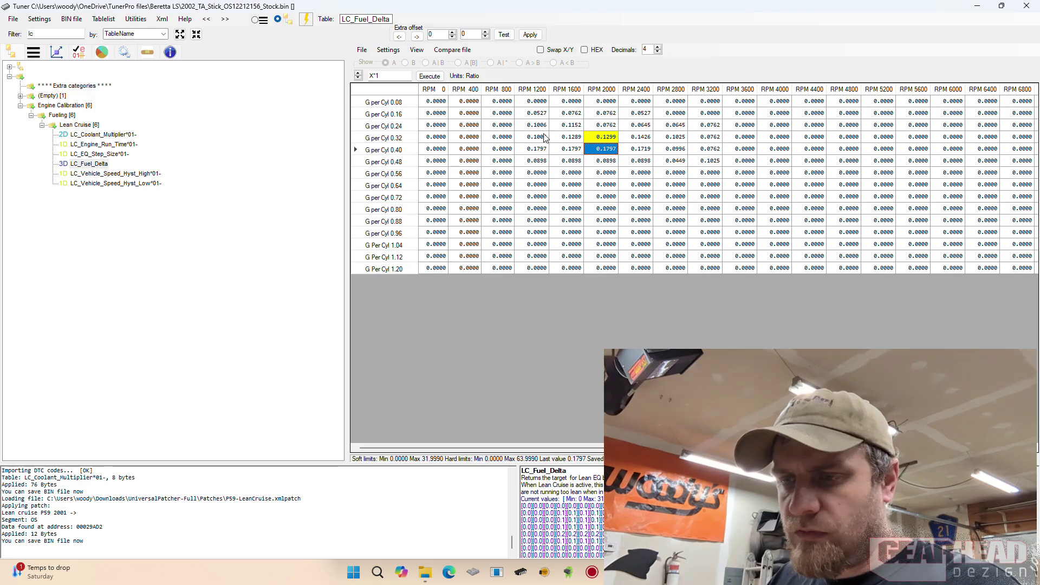
Apply the fuel delta edit, then check LC_Vehicle_Speed_Hyst_High (47) and LC_Vehicle_Speed_Hyst_Low (40 MPH/Sec)
click(115, 174)
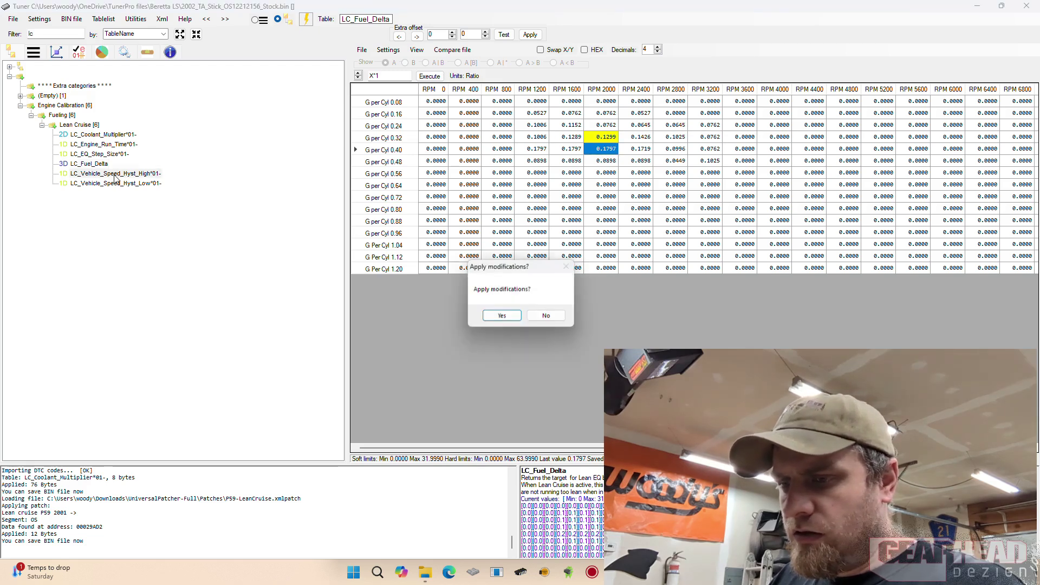
click(489, 312)
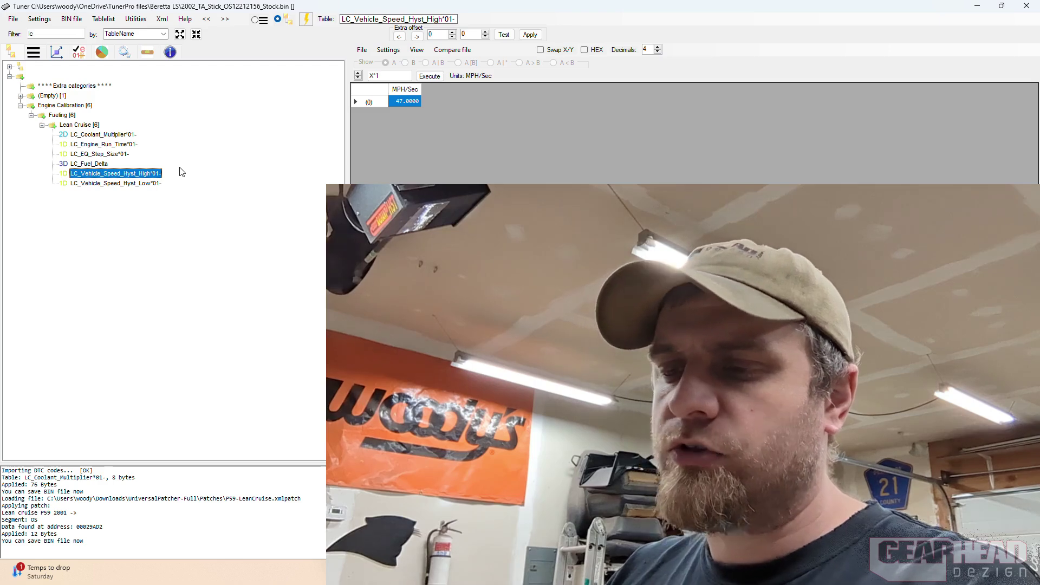
click(104, 184)
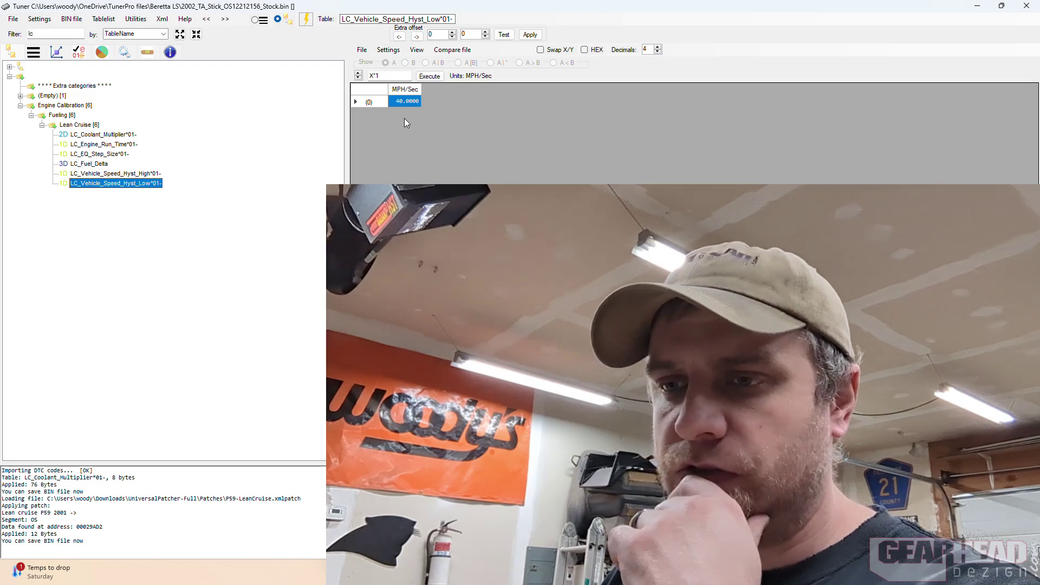
Save the bin as 2002_TA_Stick_OS12212156_LC.bin, replacing 'Stock' with 'LC' in the name
click(13, 19)
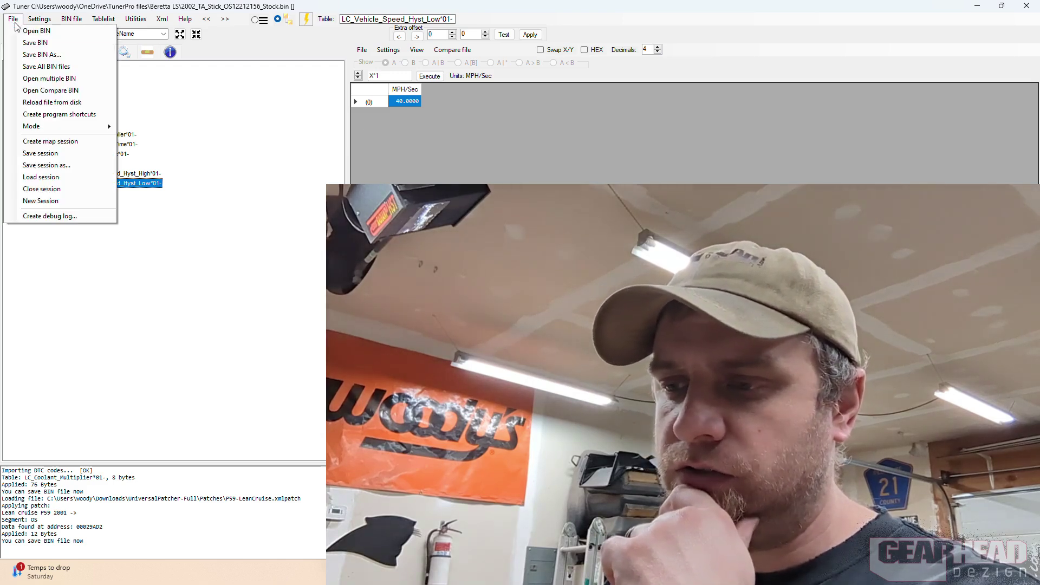
click(67, 64)
click(93, 228)
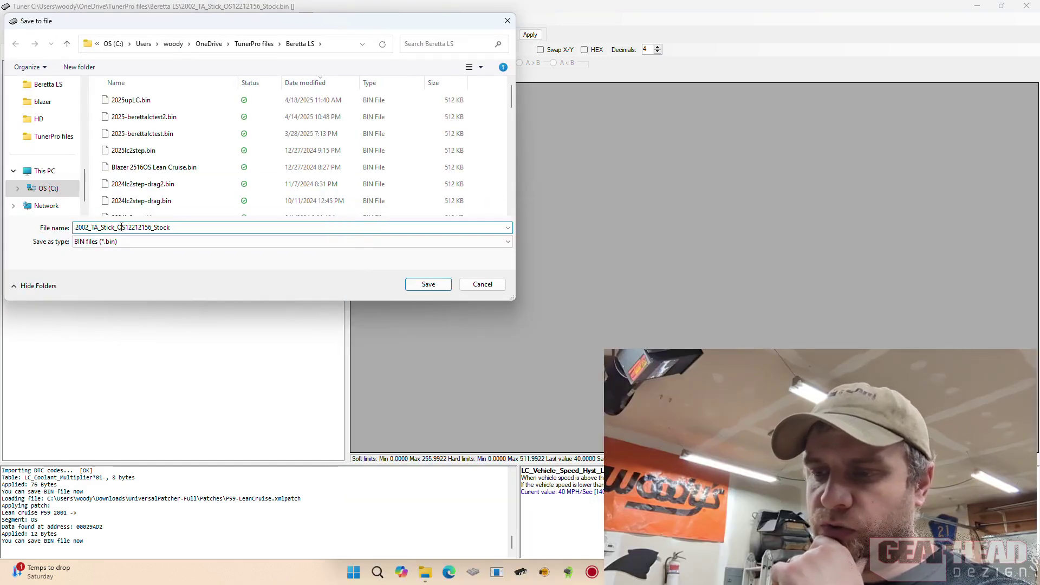
drag(153, 228, 255, 228)
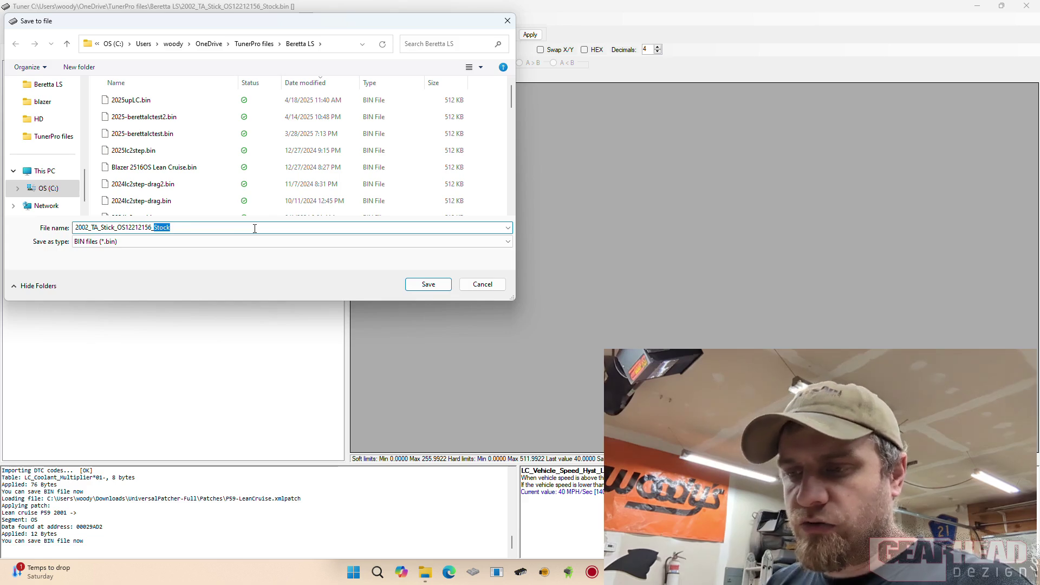
text(LC)
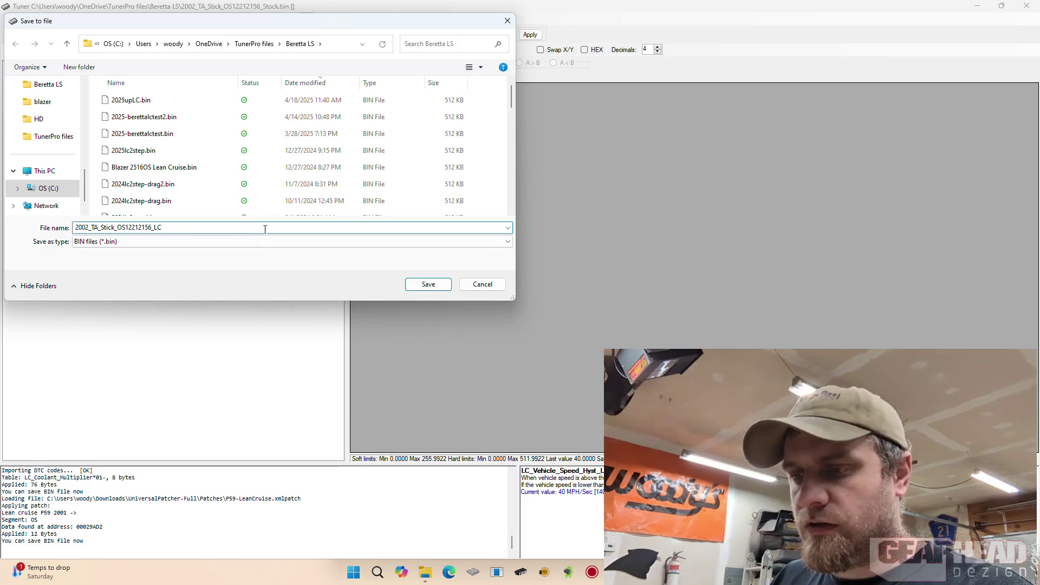
click(408, 286)
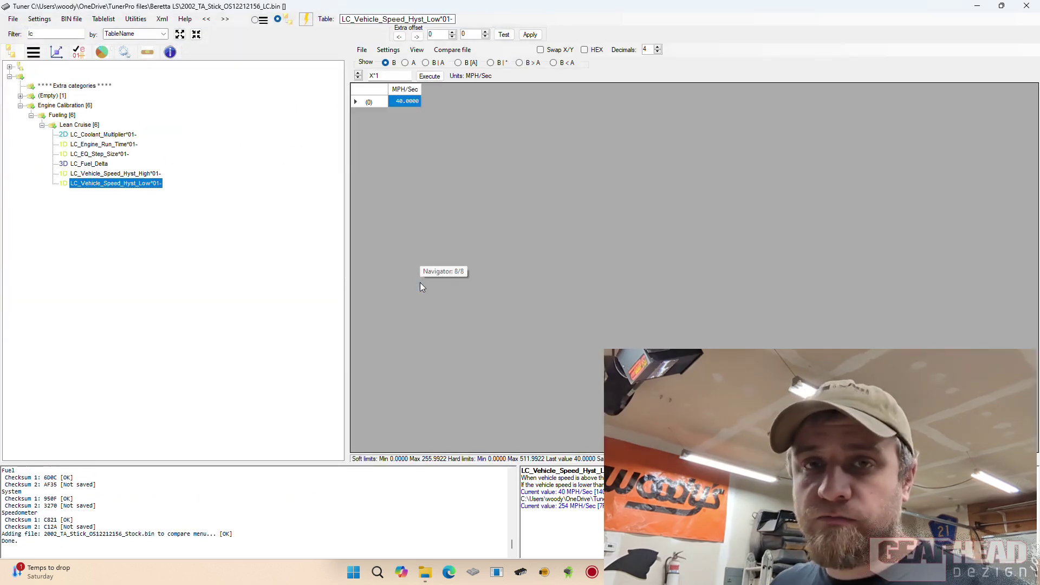